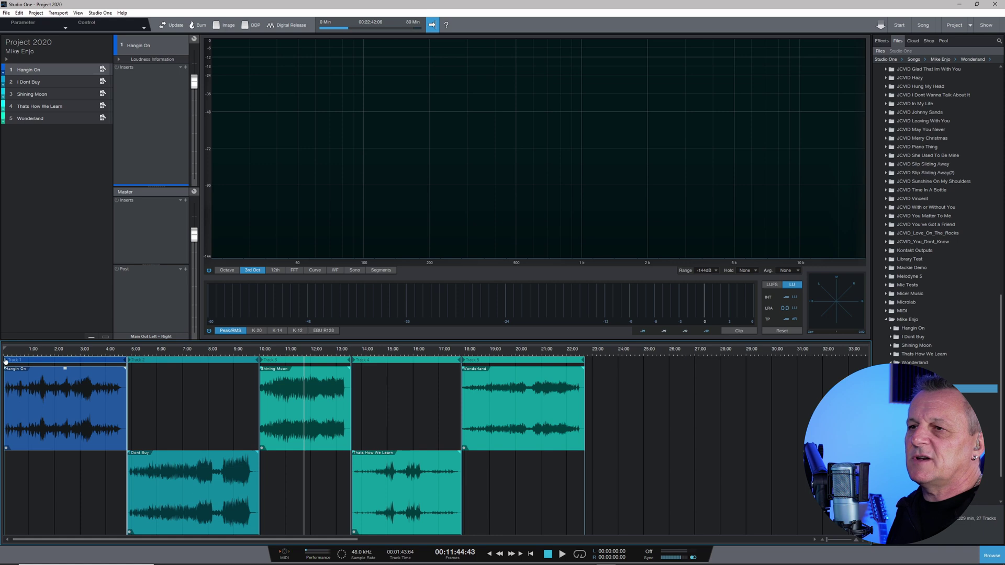
# - Trim the silence off the start of the Hangin On clip up to about 6.9 seconds and play back the new start
pyautogui.click(6, 354)
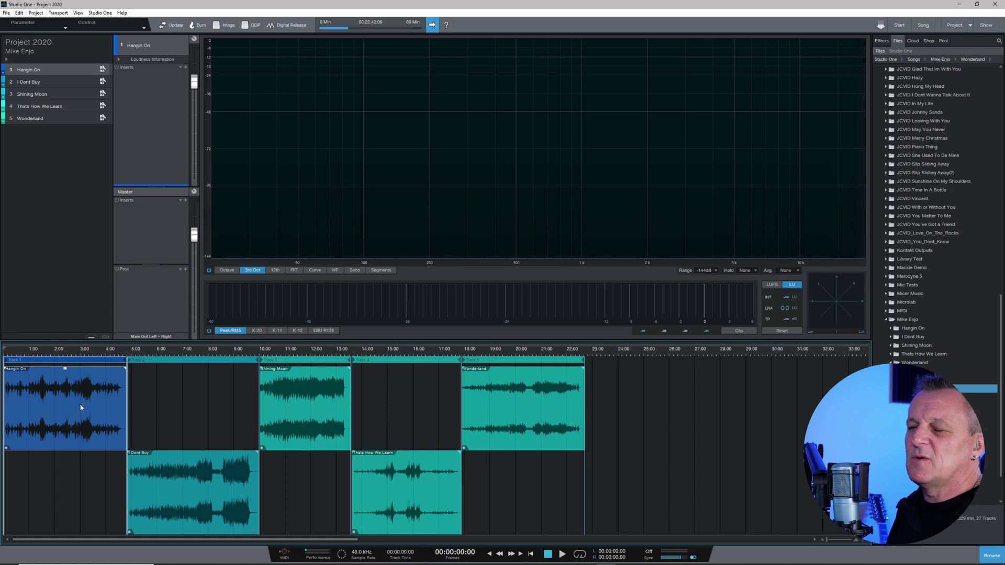
pyautogui.press('e')
pyautogui.press('e')
pyautogui.press('e')
pyautogui.press('e')
pyautogui.press('e')
pyautogui.press('e')
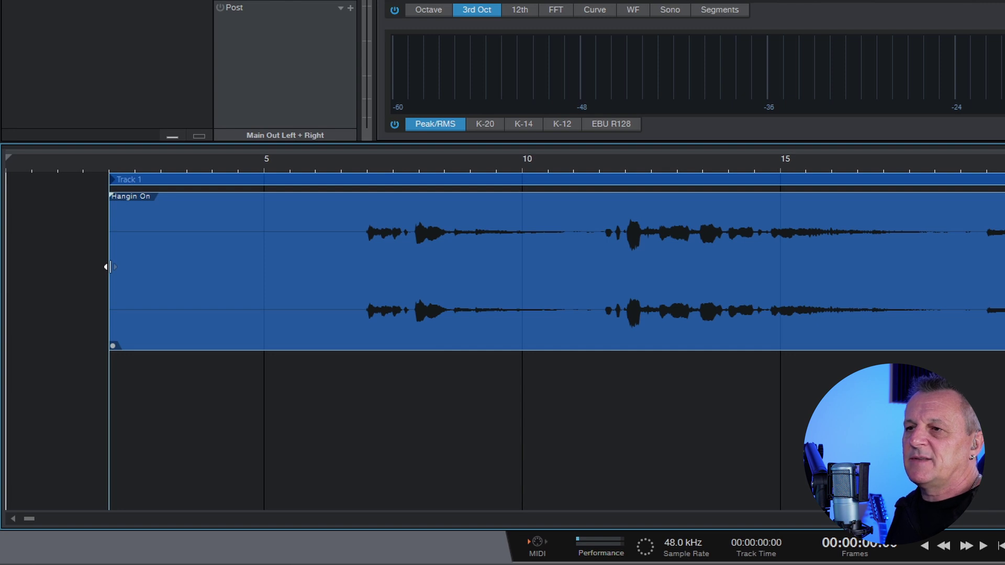
pyautogui.moveTo(108, 268); pyautogui.dragTo(363, 269)
pyautogui.click(347, 166)
pyautogui.press('space')
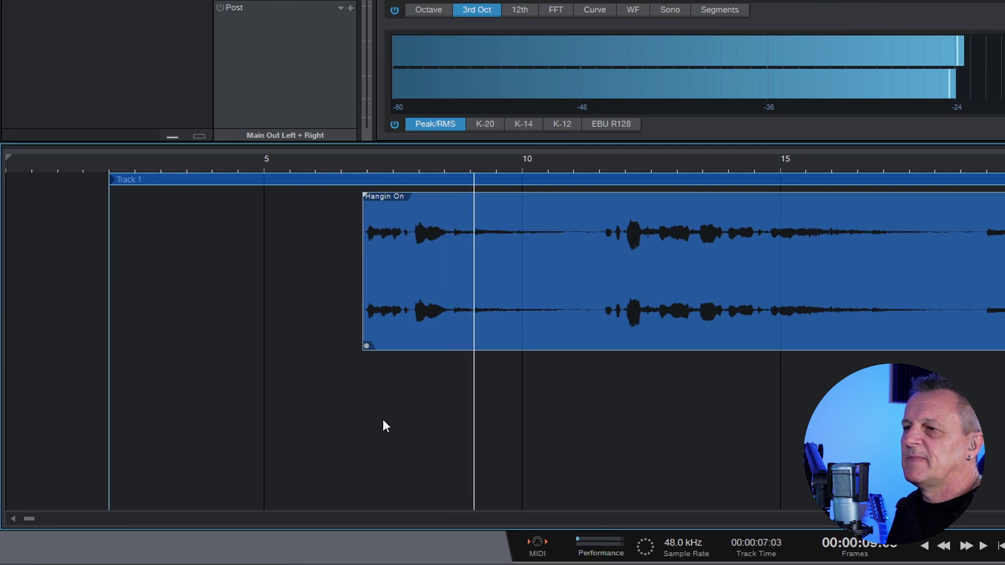
pyautogui.press('space')
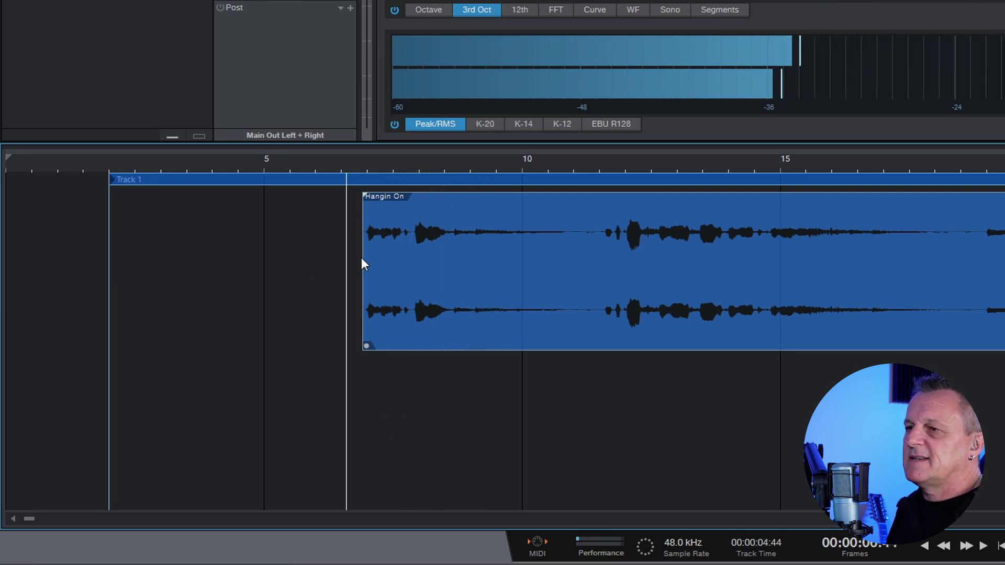
# - Add a very short fade-in at the trimmed start of the Hangin On clip
pyautogui.click(363, 167)
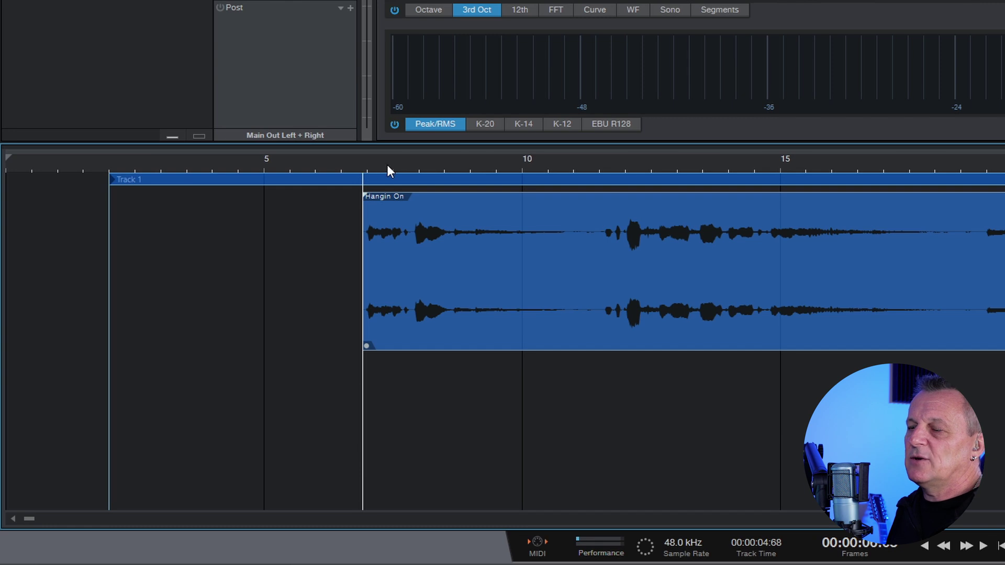
pyautogui.press('e')
pyautogui.press('e')
pyautogui.press('e')
pyautogui.press('e')
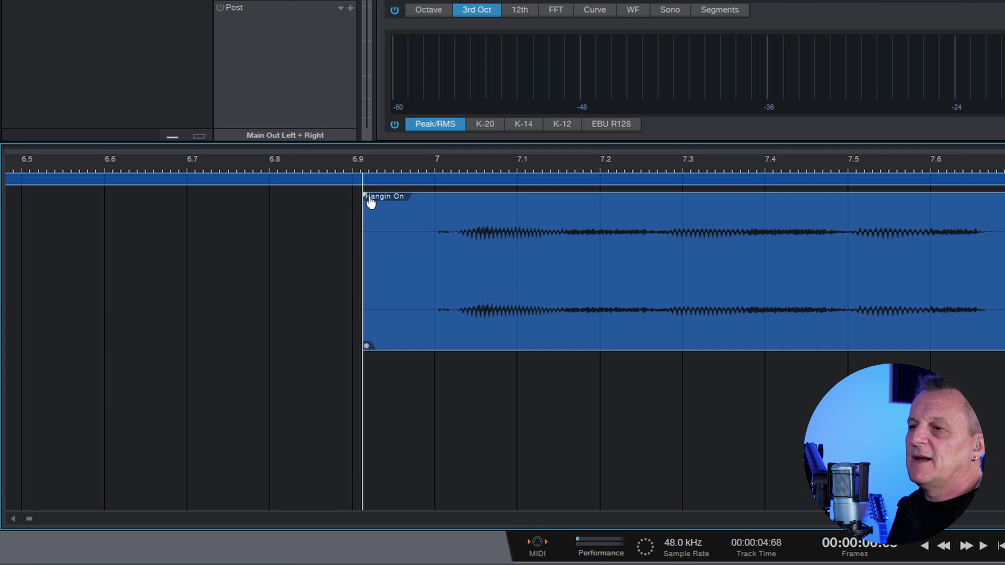
pyautogui.moveTo(367, 201); pyautogui.dragTo(375, 200)
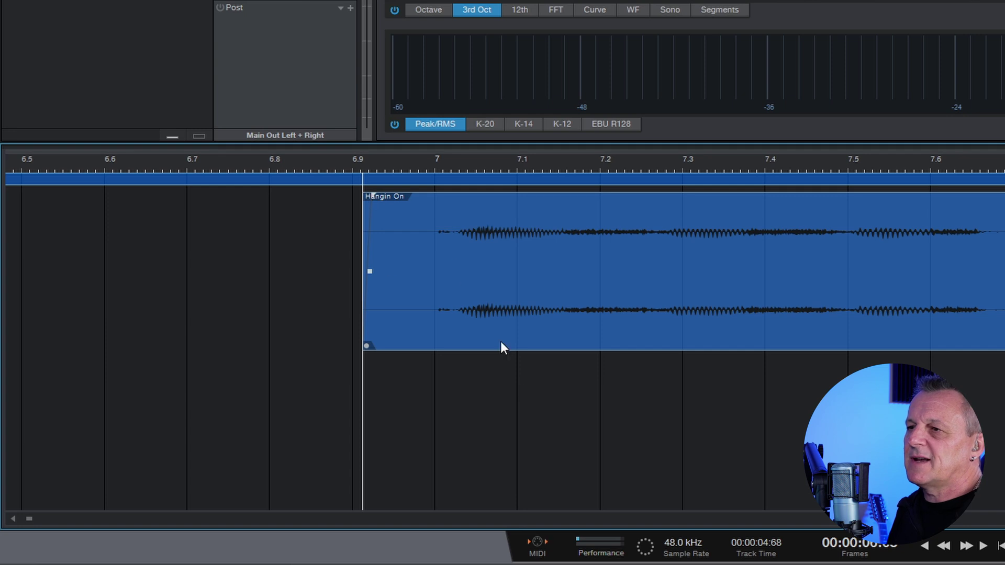
# - Move the trimmed Hangin On clip back to just after the start of Track 1
pyautogui.press('w')
pyautogui.press('w')
pyautogui.press('w')
pyautogui.press('w')
pyautogui.press('w')
pyautogui.press('w')
pyautogui.press('w')
pyautogui.press('w')
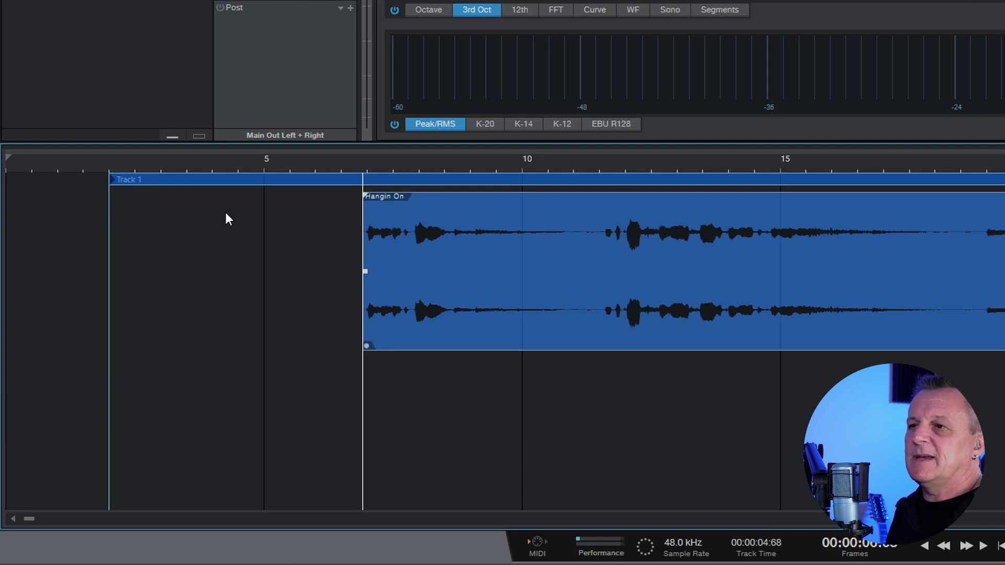
pyautogui.click(110, 165)
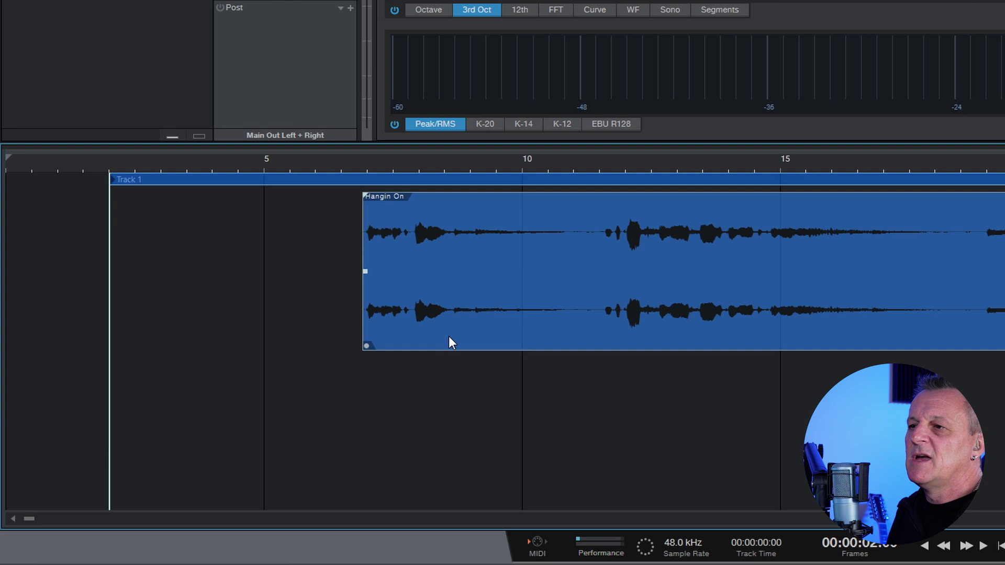
pyautogui.moveTo(453, 213); pyautogui.dragTo(203, 203)
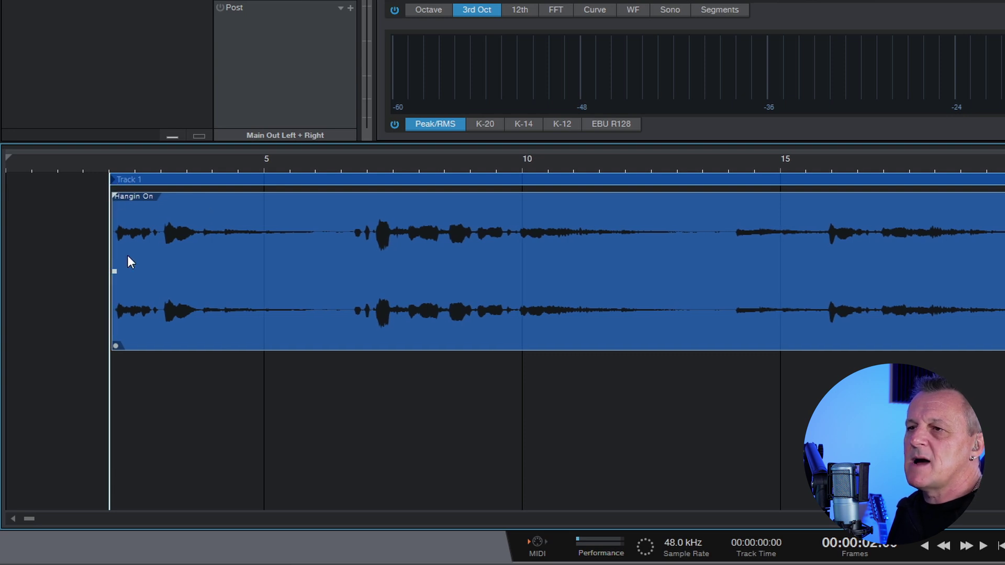
# - Play Track 1 from its beginning to check how Hangin On comes in
pyautogui.click(108, 165)
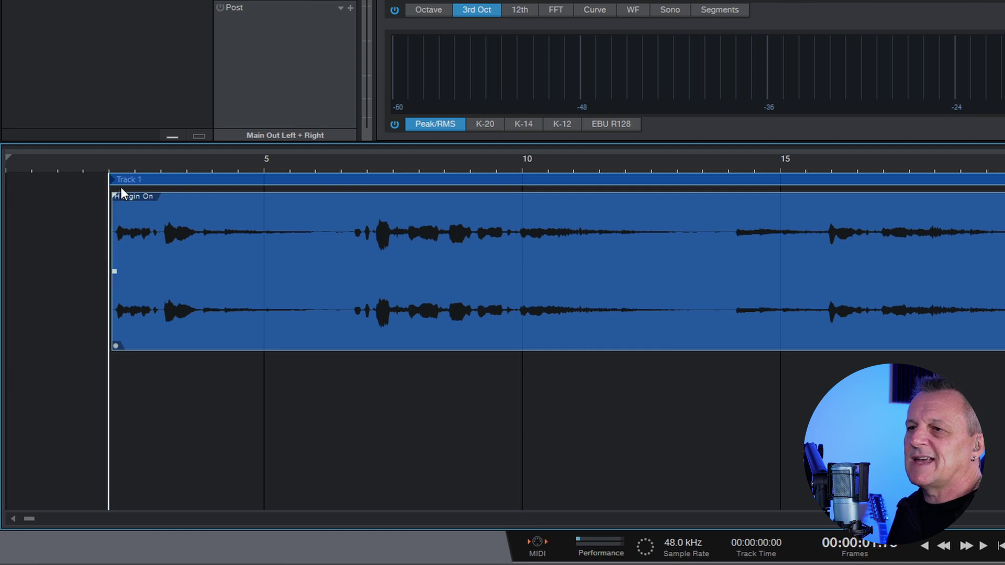
pyautogui.press('space')
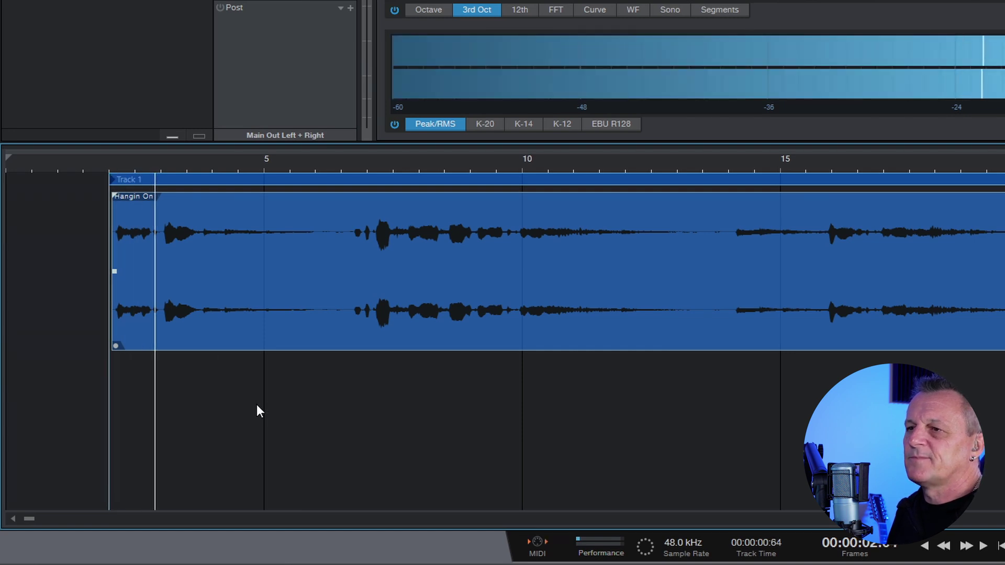
pyautogui.press('space')
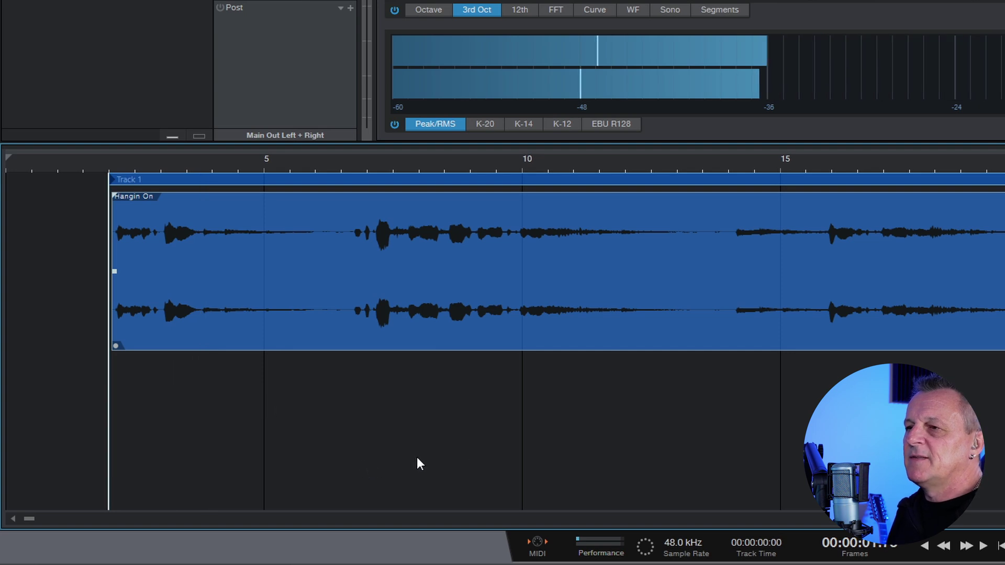
# - Play the ending of Hangin On from its last note at about 4:24 to find where the sound dies away
pyautogui.press('w')
pyautogui.press('w')
pyautogui.press('w')
pyautogui.press('w')
pyautogui.press('w')
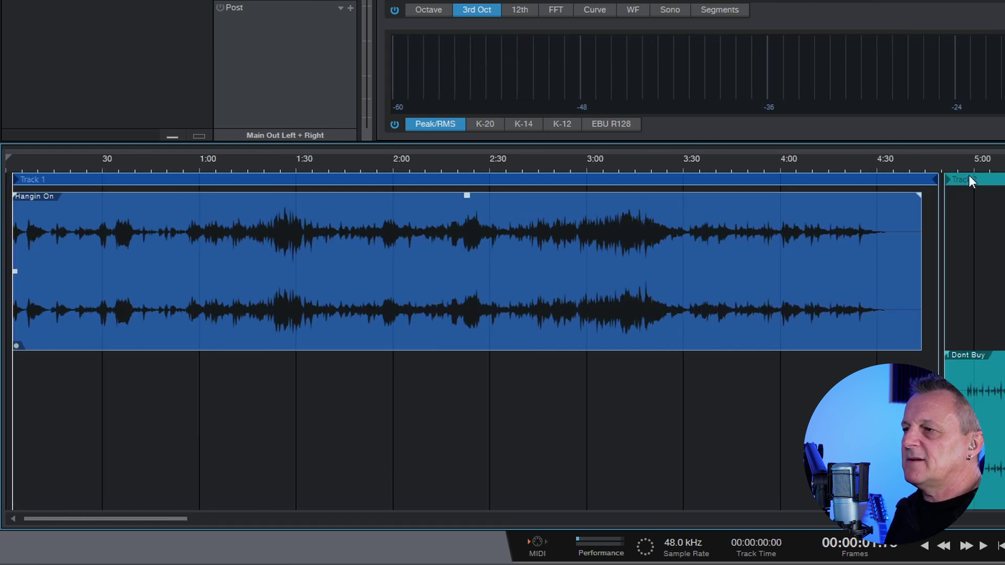
pyautogui.click(873, 163)
pyautogui.press('e')
pyautogui.press('e')
pyautogui.press('e')
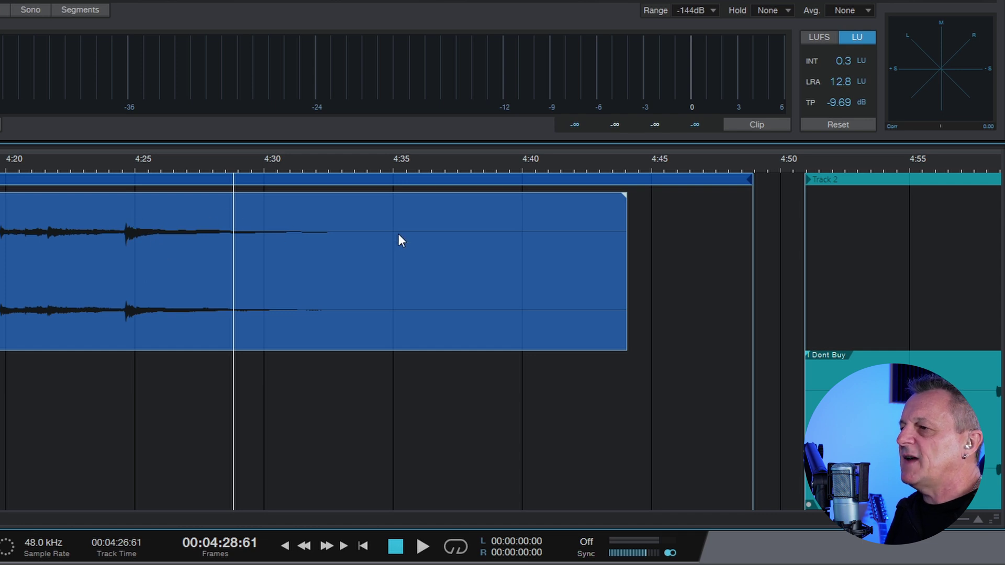
pyautogui.click(125, 163)
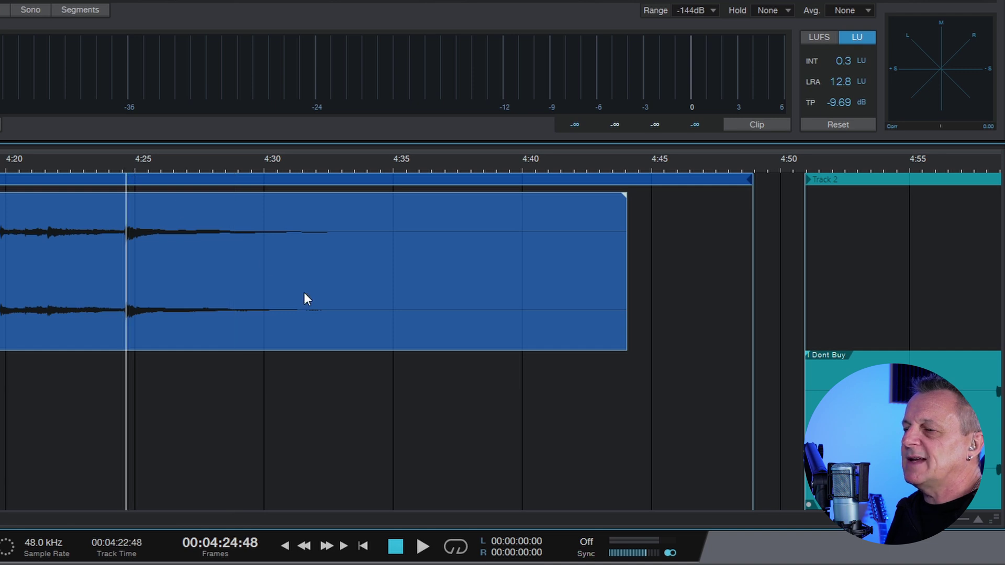
pyautogui.press('space')
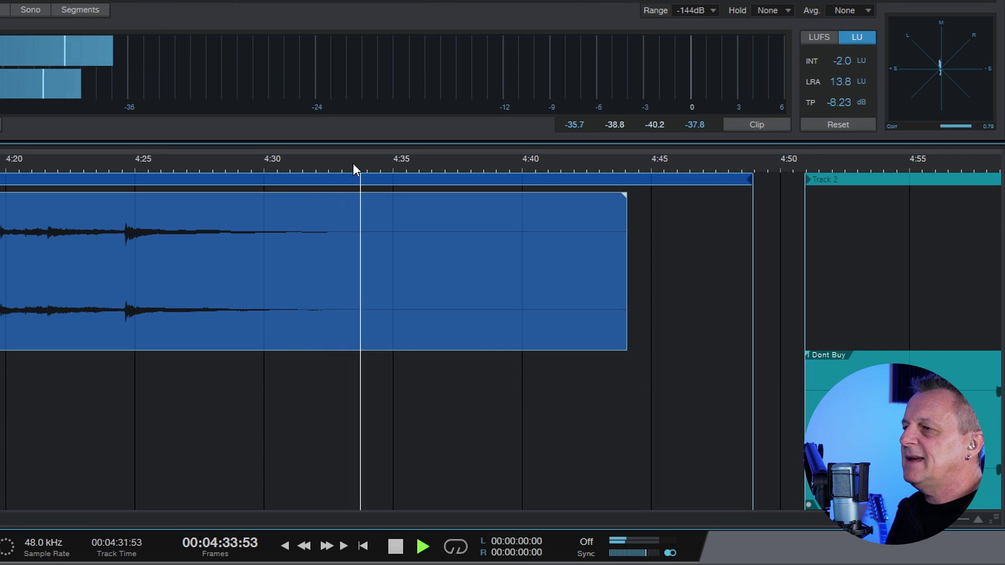
pyautogui.press('space')
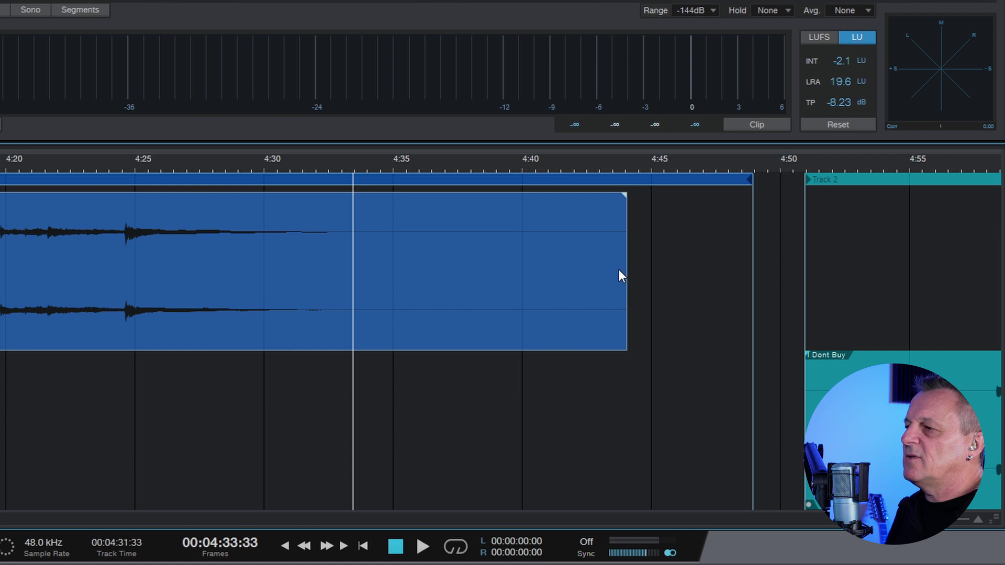
# - Trim the end of the Hangin On clip to about 4:32 with a fade-out of about 8 seconds, auditioning the ending
pyautogui.moveTo(628, 268); pyautogui.dragTo(358, 276)
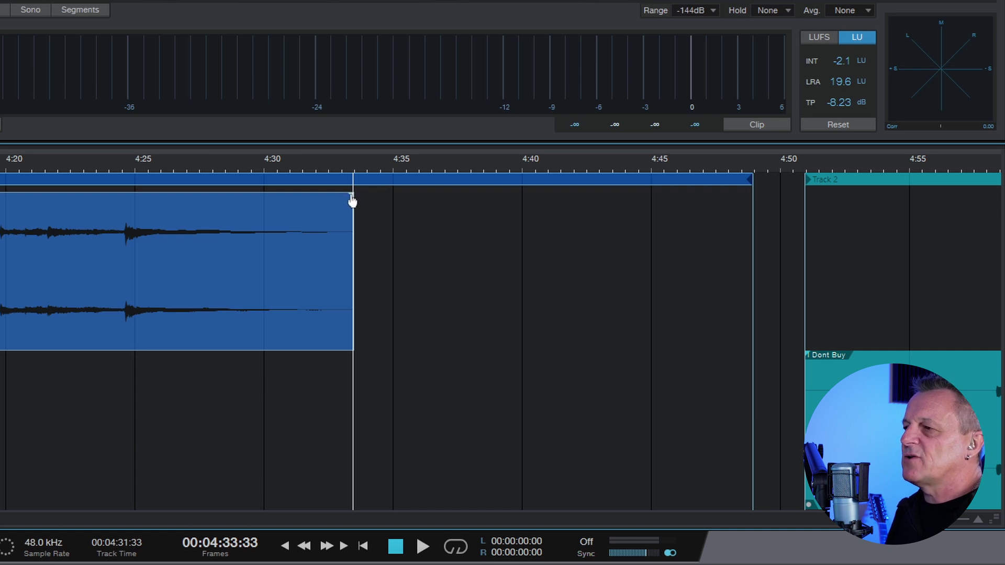
pyautogui.moveTo(353, 201); pyautogui.dragTo(151, 210)
pyautogui.click(119, 158)
pyautogui.press('space')
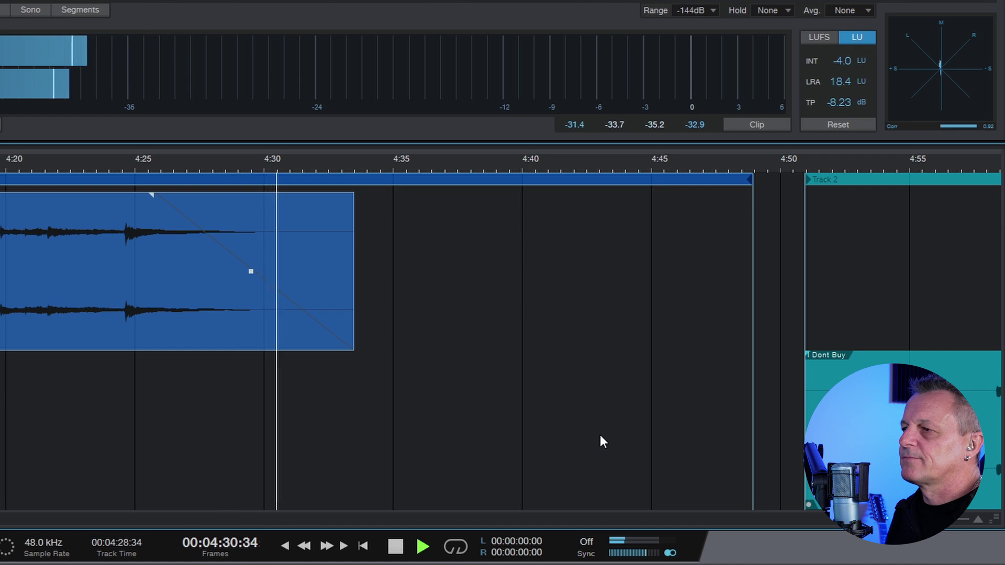
pyautogui.press('space')
pyautogui.moveTo(355, 280); pyautogui.dragTo(325, 280)
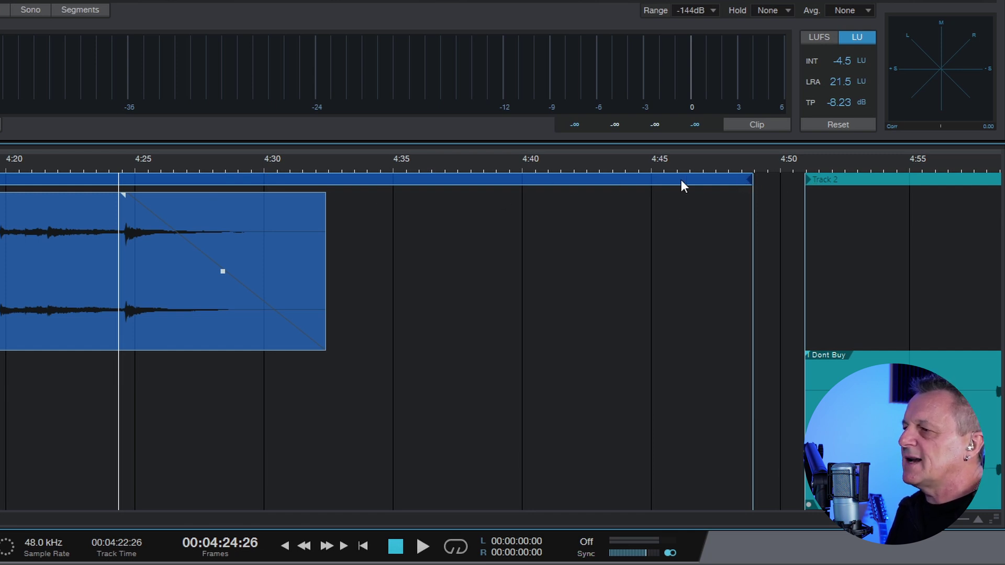
# - Pull the end of Track 1 back to the end of the Hangin On clip so that the following clips move along with it
pyautogui.moveTo(753, 184); pyautogui.dragTo(357, 194)
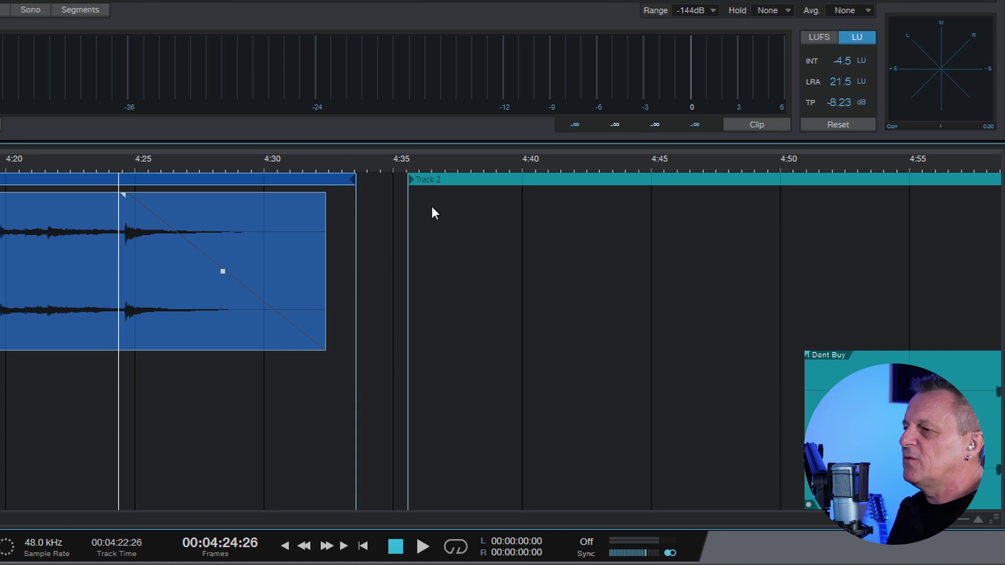
pyautogui.hotkey('ctrl', 'z')
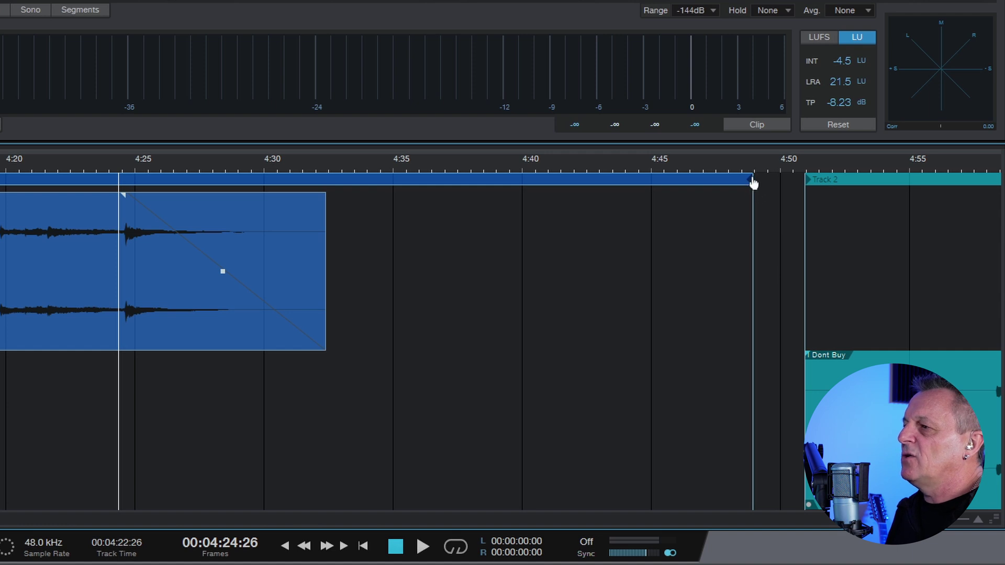
pyautogui.moveTo(752, 187); pyautogui.dragTo(327, 231)
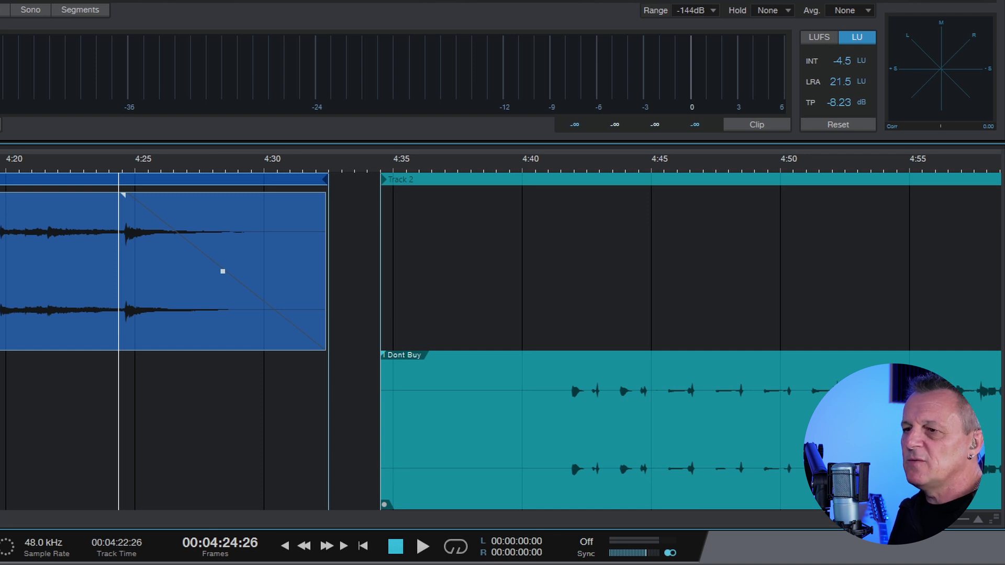
# - Trim the silence off the start of the I Dont Buy clip and move the clip back to the start of Track 2
pyautogui.hscroll(5, 503, 340)
pyautogui.hscroll(4, 502, 340)
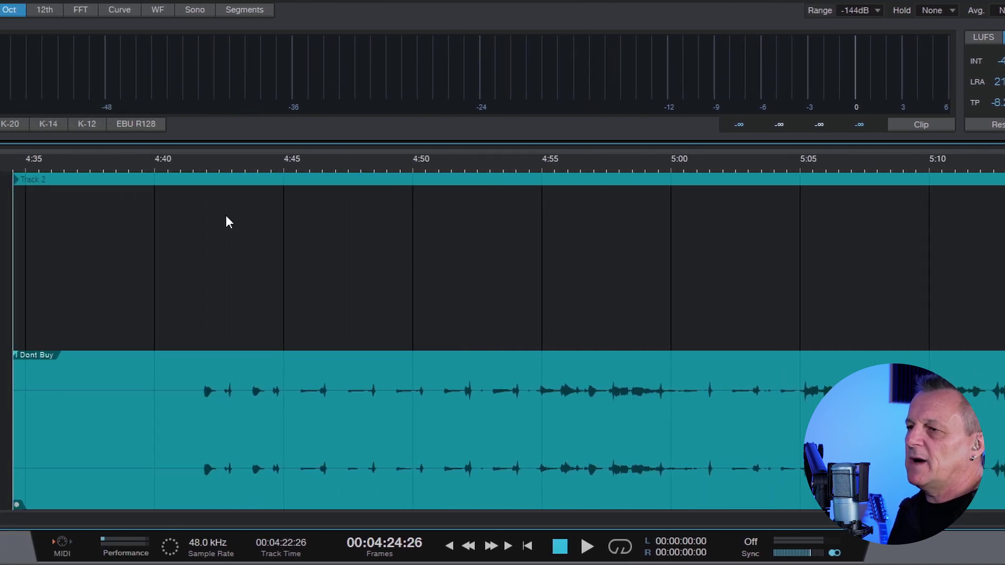
pyautogui.moveTo(15, 433); pyautogui.dragTo(207, 420)
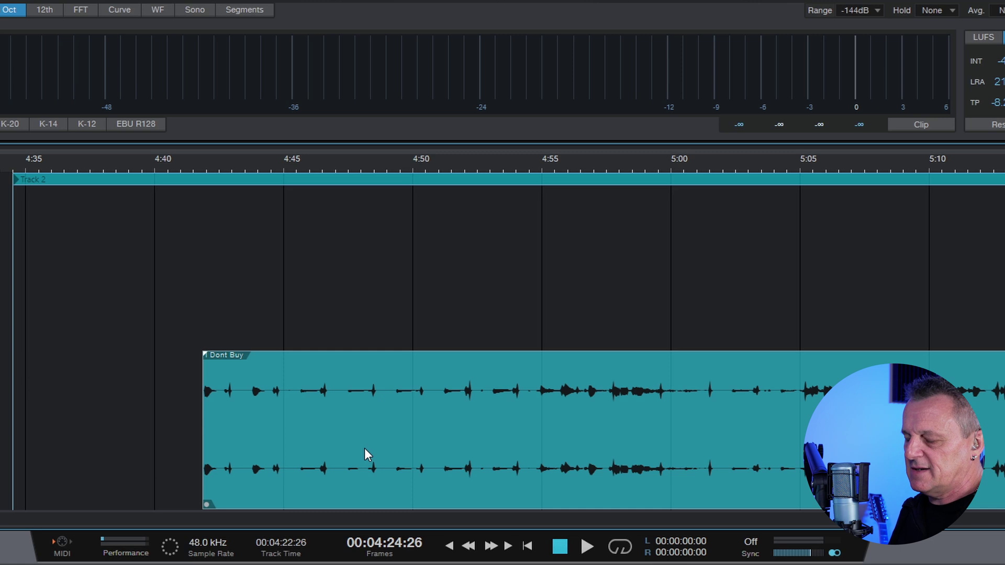
pyautogui.moveTo(364, 448); pyautogui.dragTo(178, 461)
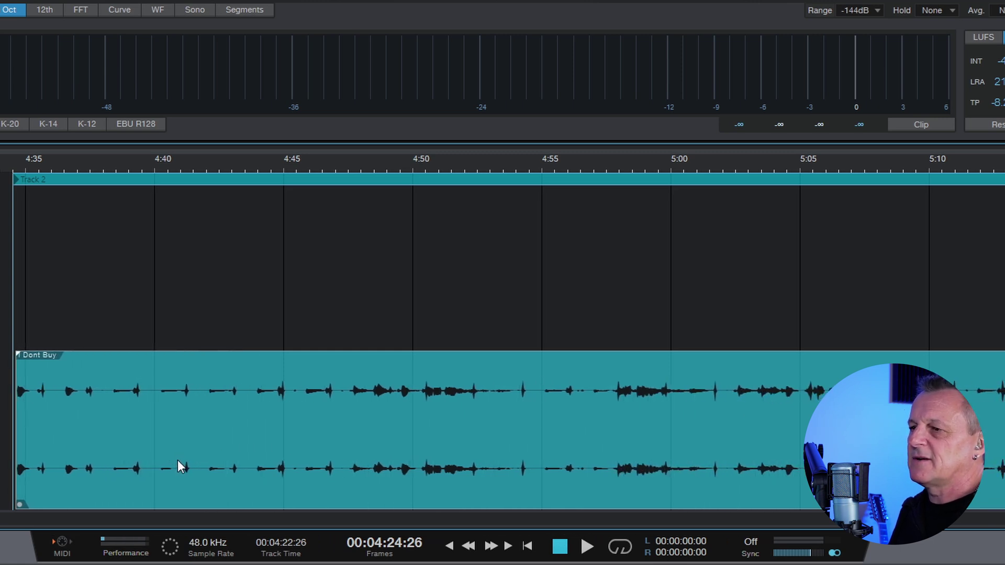
# - Trim the end of I Dont Buy to about 9:28 with a long fade-out and pull the end of Track 2 back to it
pyautogui.hscroll(15, 502, 429)
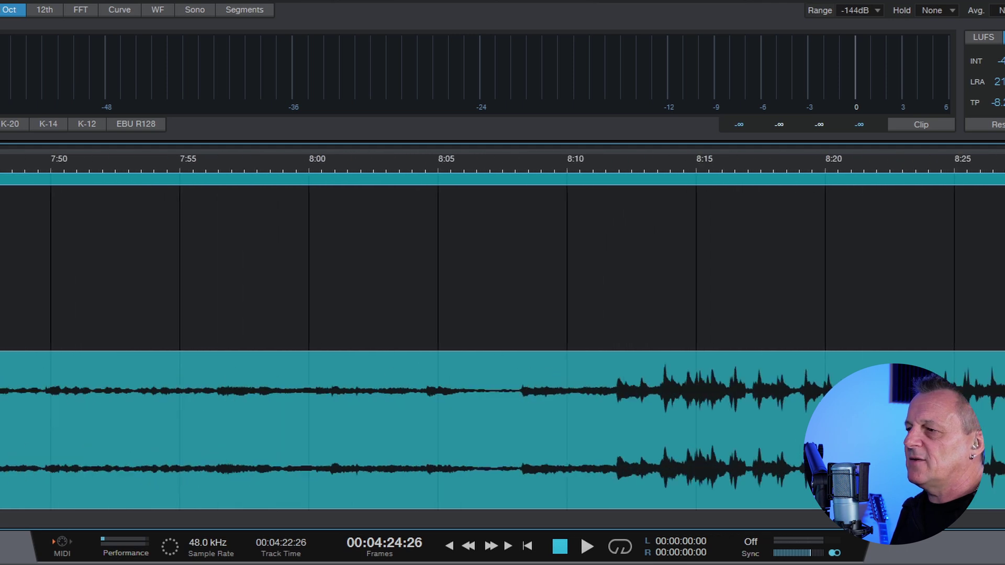
pyautogui.hscroll(10, 324, 335)
pyautogui.hscroll(-2, 323, 335)
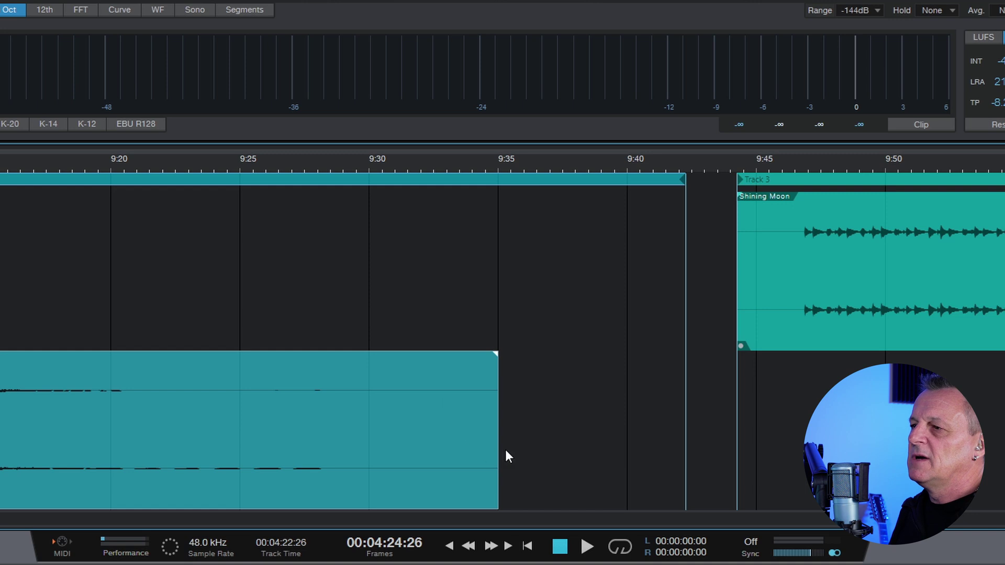
pyautogui.moveTo(500, 451); pyautogui.dragTo(330, 475)
pyautogui.moveTo(330, 354); pyautogui.dragTo(1, 358)
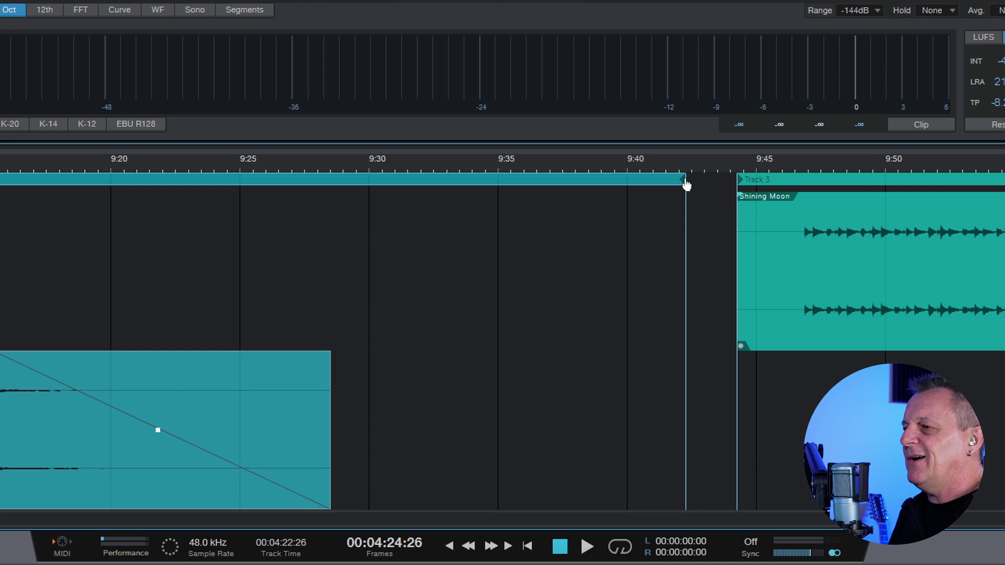
pyautogui.moveTo(686, 184); pyautogui.dragTo(331, 239)
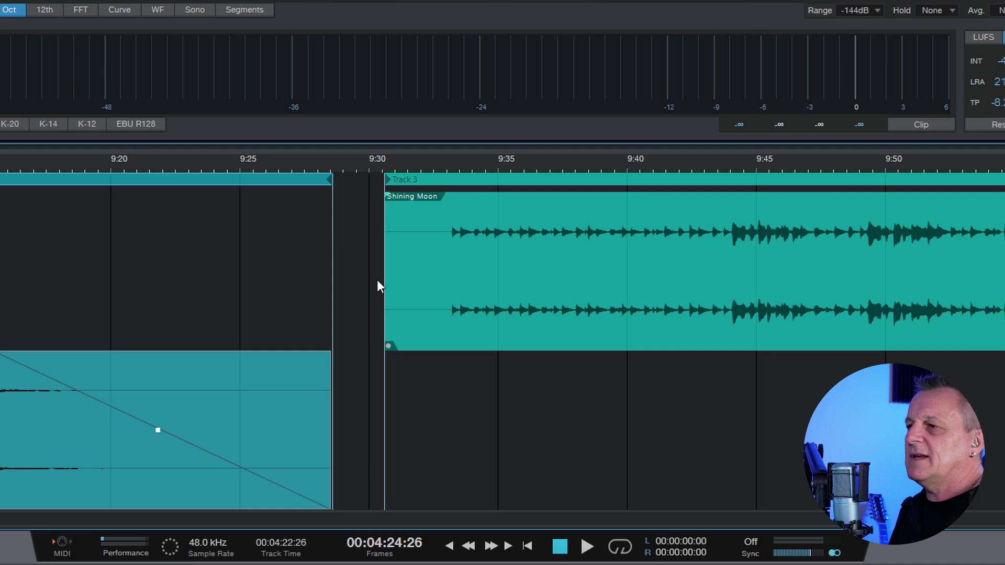
# - Trim the silence off the start of the Shining Moon clip and move the clip back to the start of Track 3
pyautogui.moveTo(385, 283); pyautogui.dragTo(452, 284)
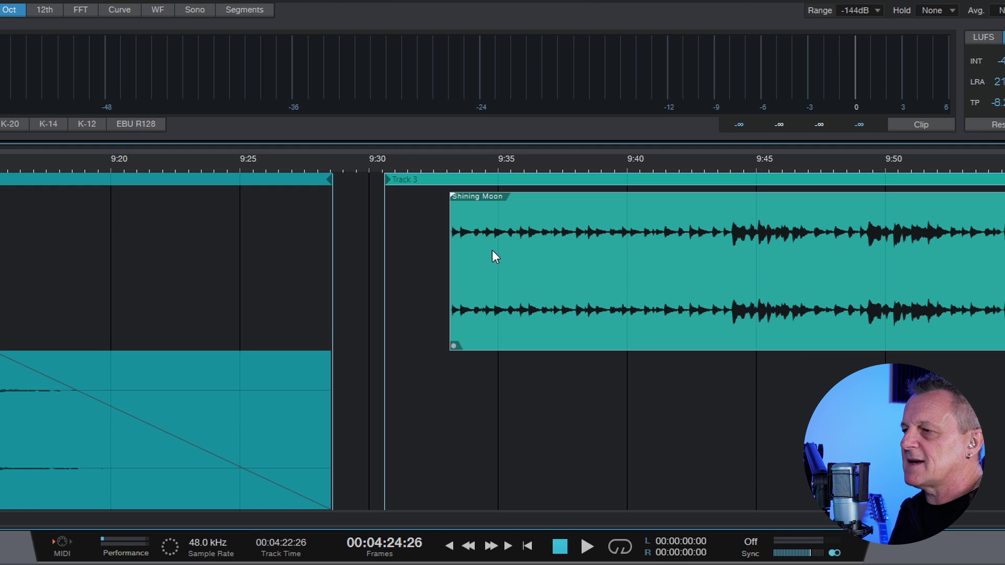
pyautogui.moveTo(522, 282); pyautogui.dragTo(461, 284)
# - Trim the end of Shining Moon to about 12:48 with a short fade-out and pull the end of Track 3 back to it
pyautogui.moveTo(0, 519); pyautogui.dragTo(7, 518)
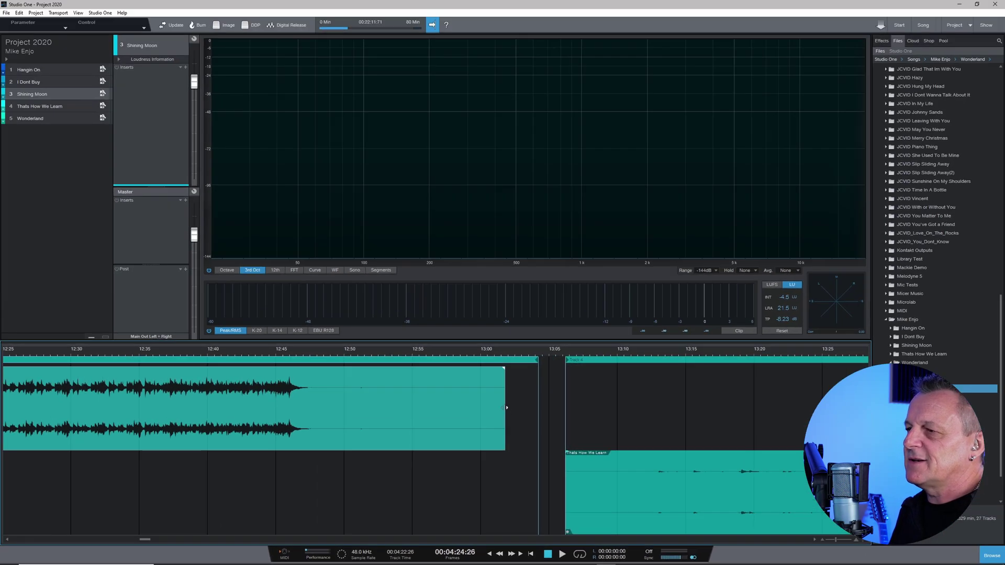
pyautogui.moveTo(484, 314); pyautogui.dragTo(232, 314)
pyautogui.moveTo(359, 418); pyautogui.dragTo(314, 418)
pyautogui.moveTo(312, 368); pyautogui.dragTo(294, 377)
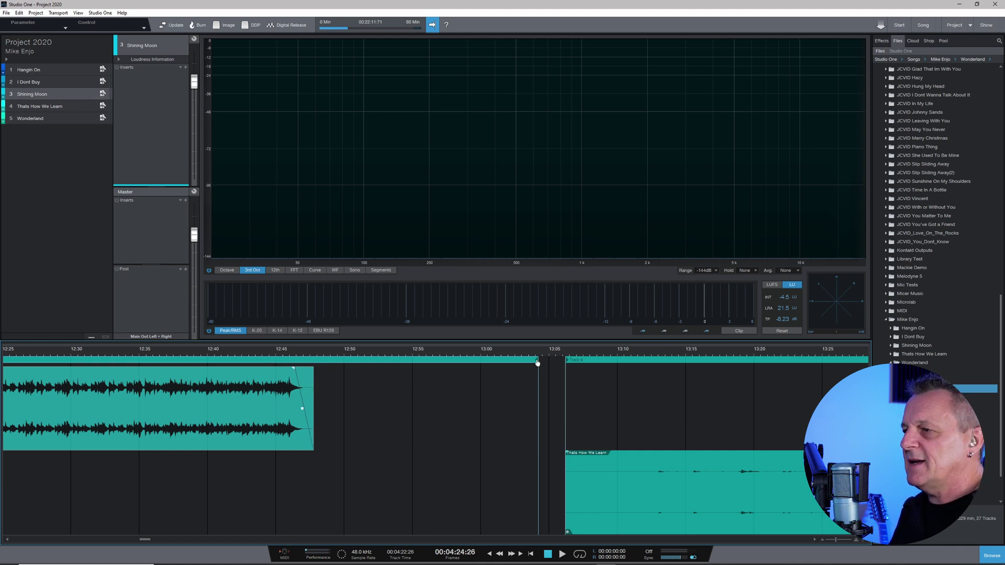
pyautogui.moveTo(537, 362); pyautogui.dragTo(314, 361)
# - Trim the start and end of the Thats How We Learn clip and pull the end of Track 4 back to the clip's end
pyautogui.moveTo(342, 495); pyautogui.dragTo(433, 494)
pyautogui.moveTo(539, 492); pyautogui.dragTo(496, 492)
pyautogui.moveTo(628, 362); pyautogui.dragTo(496, 362)
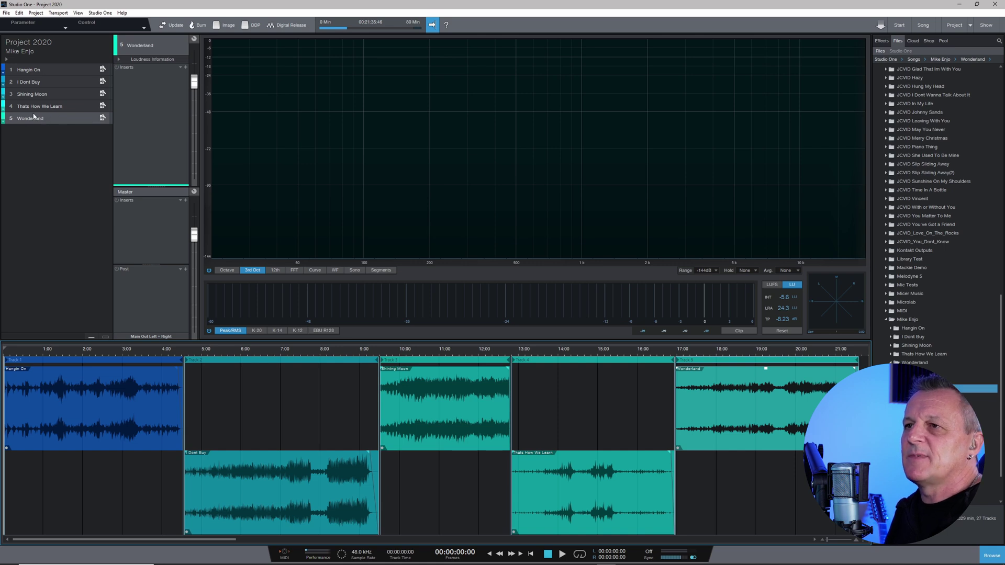
# - Reorder the album so Thats How We Learn is third, Shining Moon fourth and Wonderland fifth
pyautogui.moveTo(61, 124); pyautogui.dragTo(62, 93)
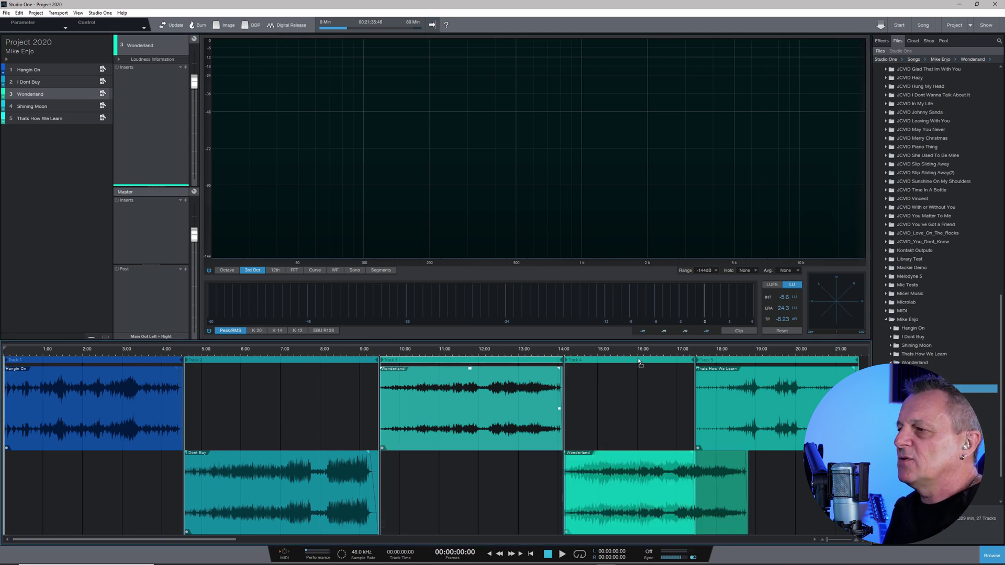
pyautogui.moveTo(504, 361); pyautogui.dragTo(390, 362)
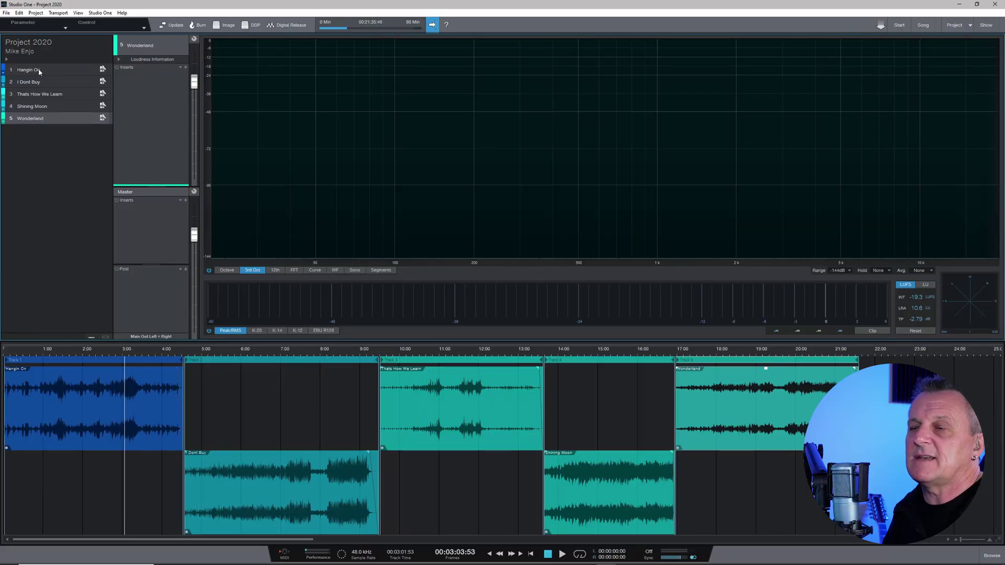
# - Insert the PreSonus VT1 effect on the Hangin On track
pyautogui.click(39, 71)
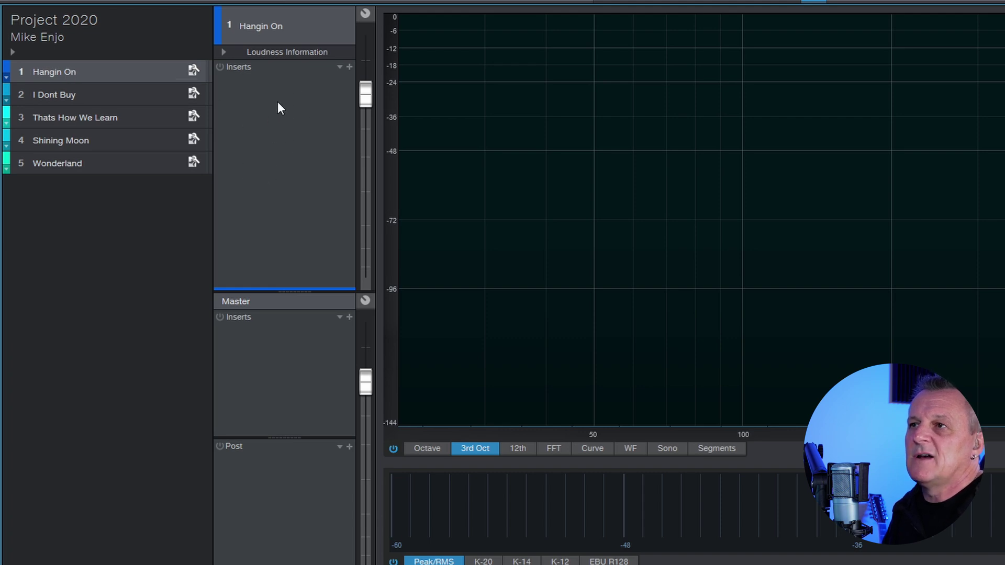
pyautogui.click(350, 67)
pyautogui.scroll(-7, 519, 345)
pyautogui.scroll(-2, 588, 314)
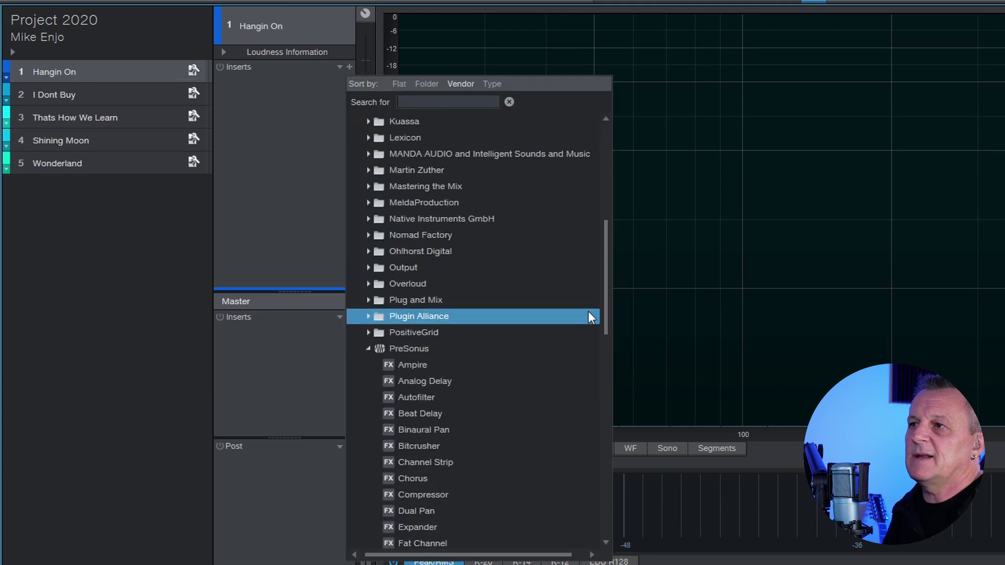
pyautogui.moveTo(606, 311); pyautogui.dragTo(598, 451)
pyautogui.scroll(-1, 598, 452)
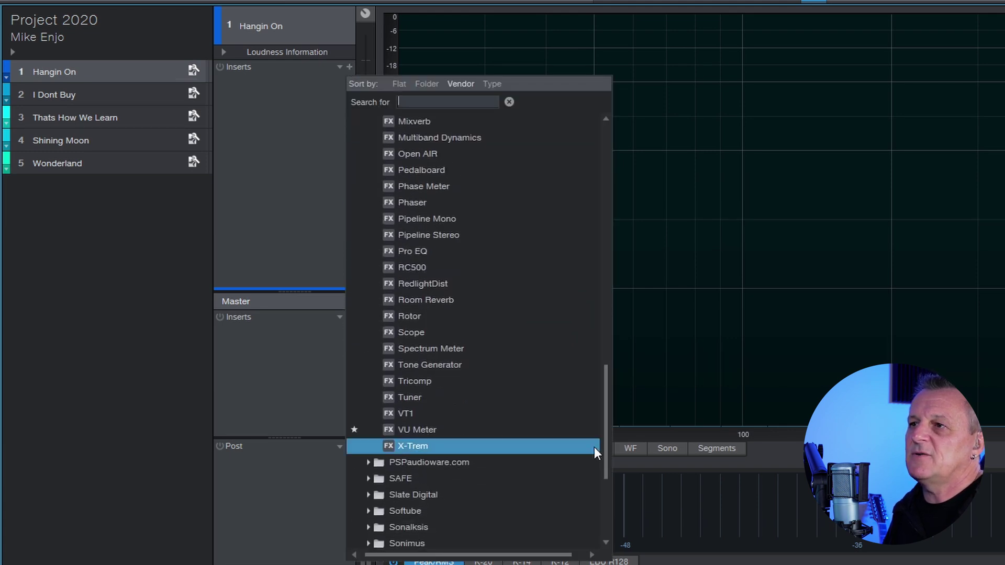
pyautogui.click(411, 415)
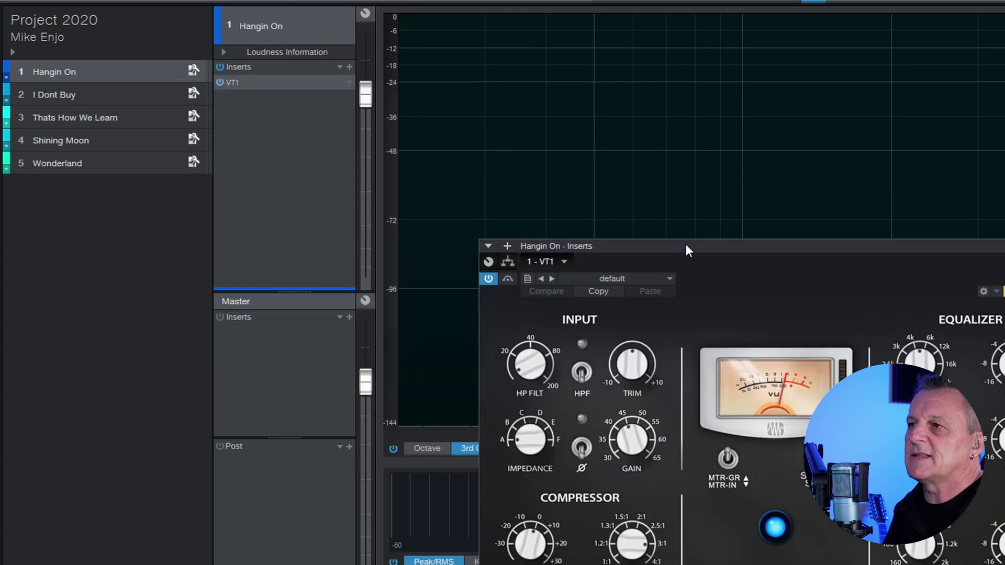
# - Switch on the VT1's high-pass filter, raise its HP FILT frequency and close the plug-in window
pyautogui.click(581, 372)
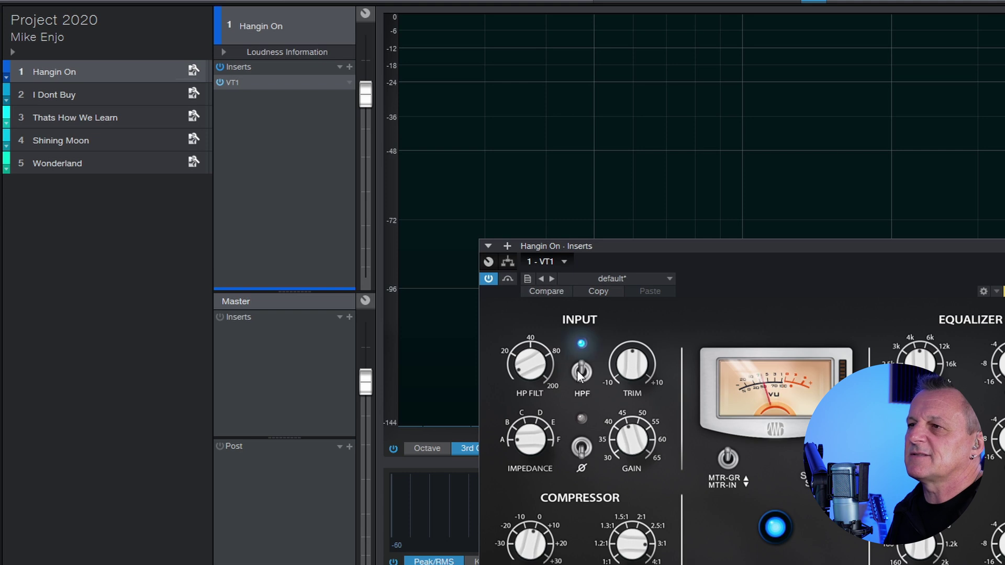
pyautogui.moveTo(524, 360); pyautogui.dragTo(519, 323)
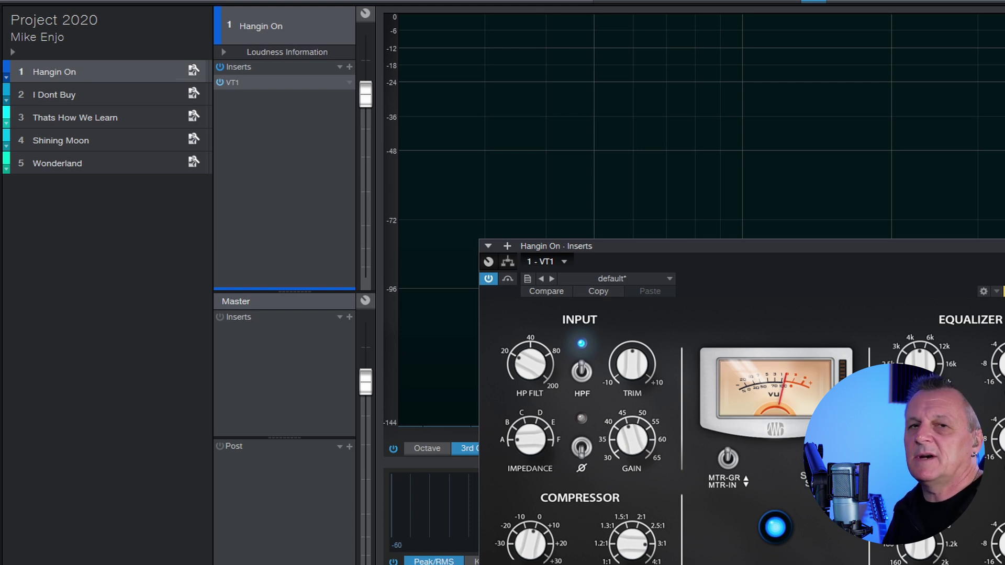
pyautogui.click(1002, 246)
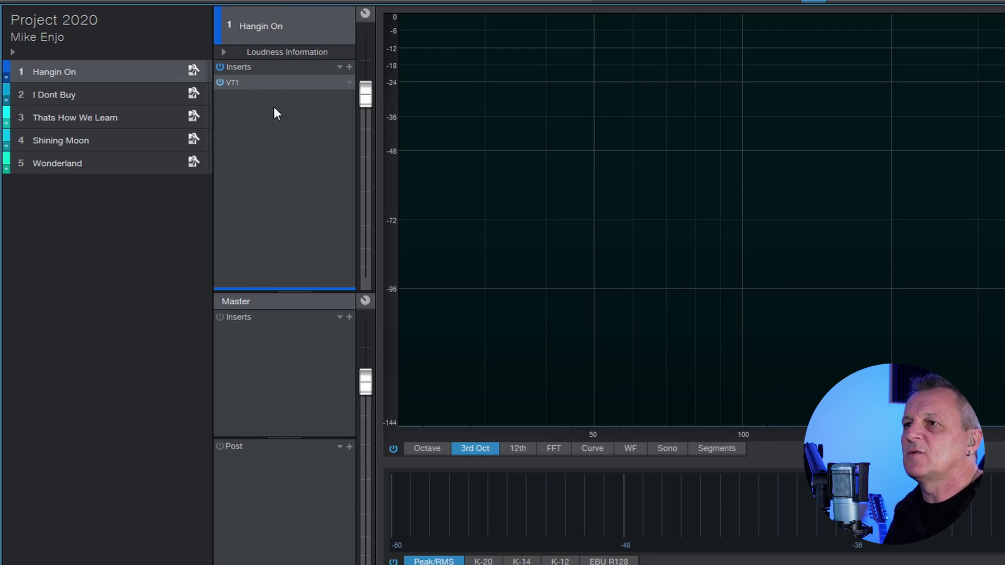
# - Check the inserts of the other four songs, return to Hangin On and look at the Master's insert choices
pyautogui.click(74, 95)
pyautogui.click(68, 117)
pyautogui.click(71, 141)
pyautogui.click(71, 153)
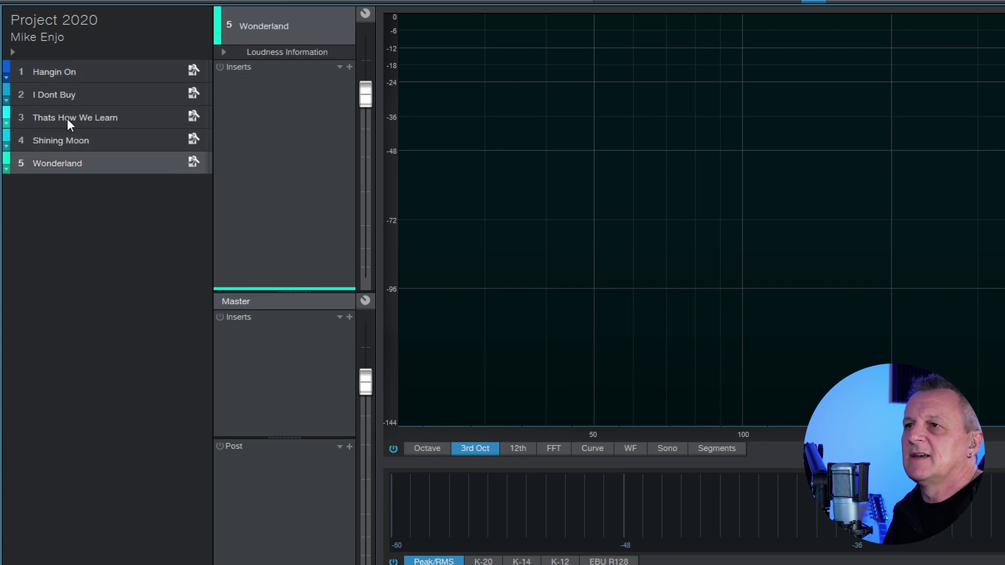
pyautogui.click(55, 70)
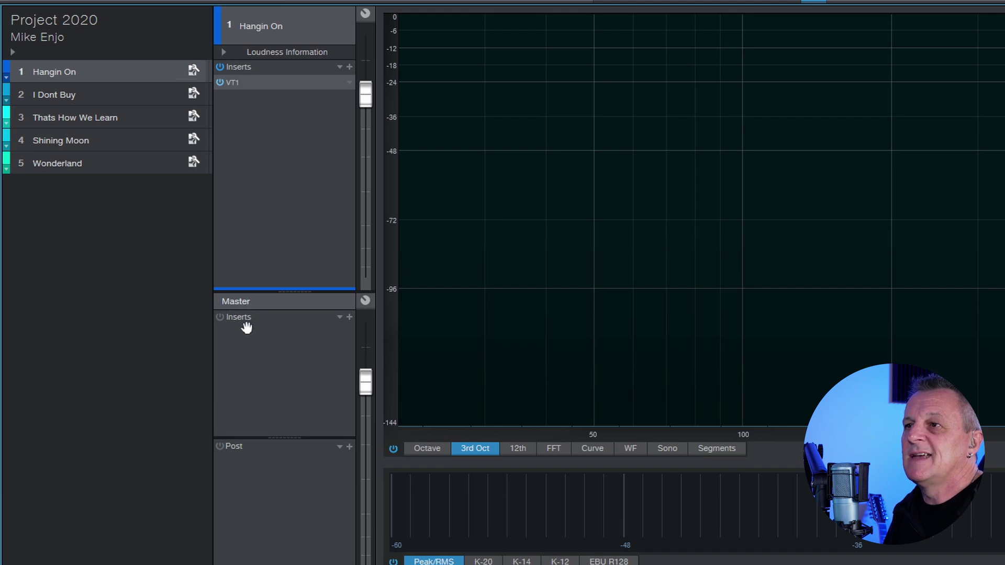
pyautogui.click(349, 318)
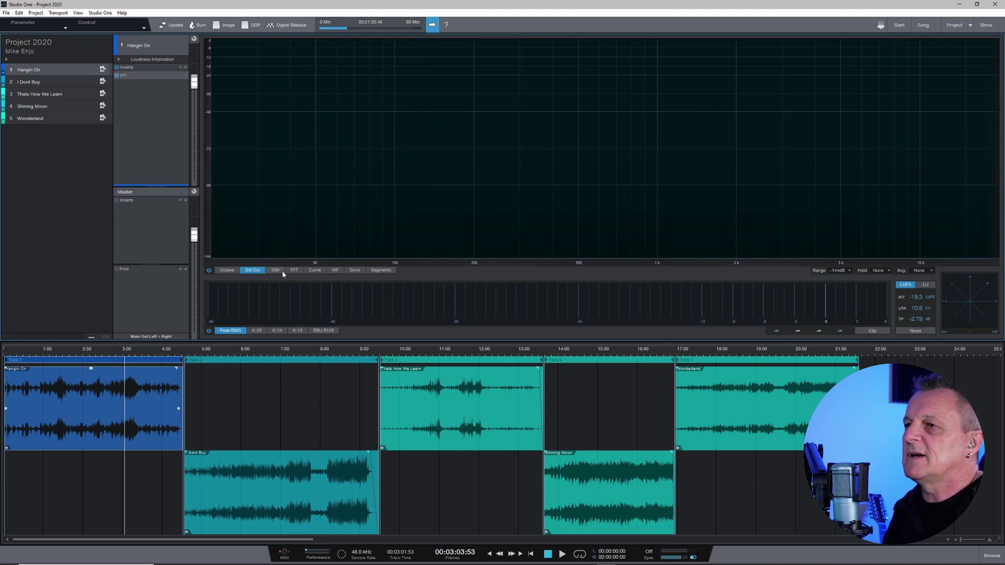
# - Play Hangin On with the spectrum display in 3rd Oct mode and again in 12th mode
pyautogui.press('space')
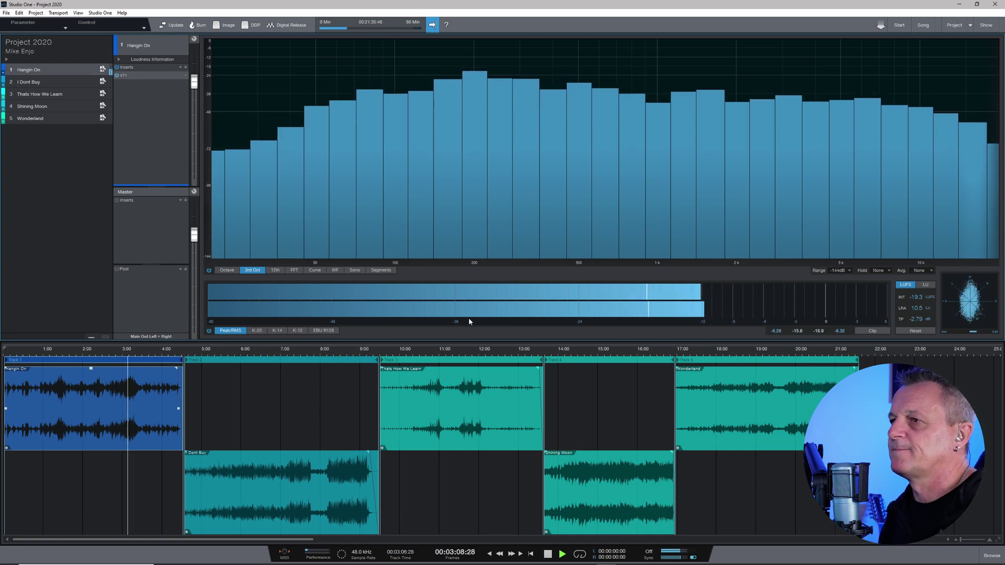
pyautogui.press('space')
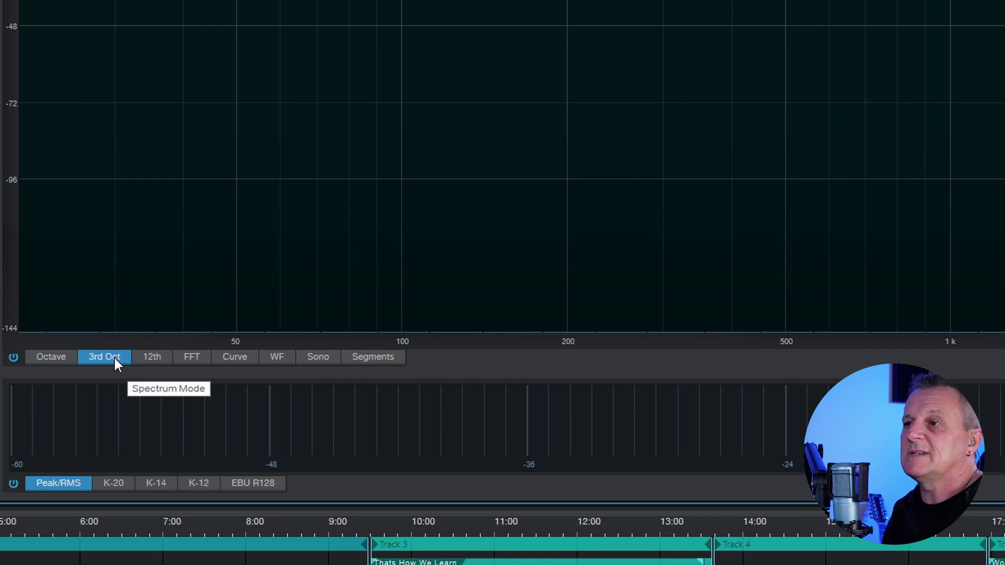
pyautogui.click(149, 357)
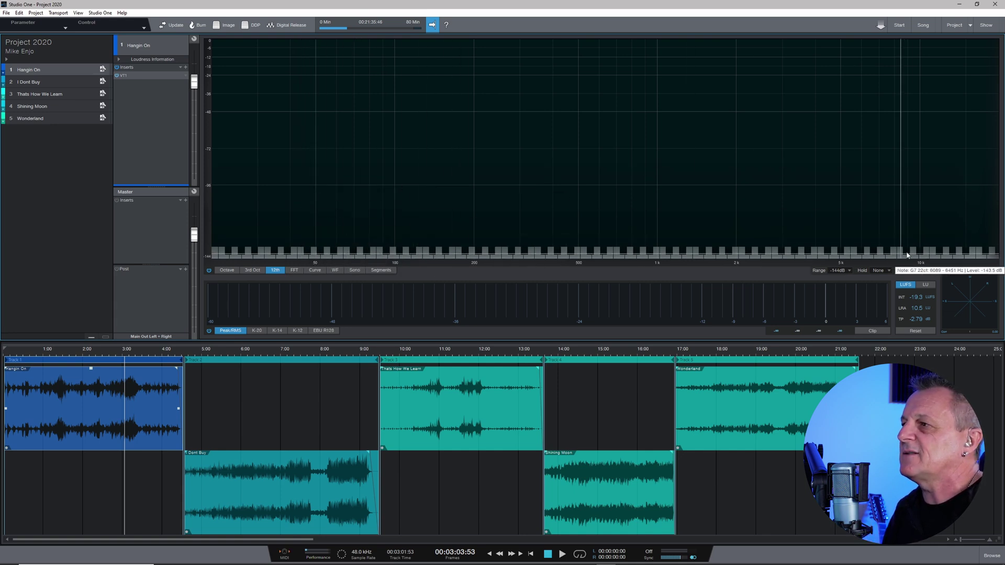
pyautogui.press('space')
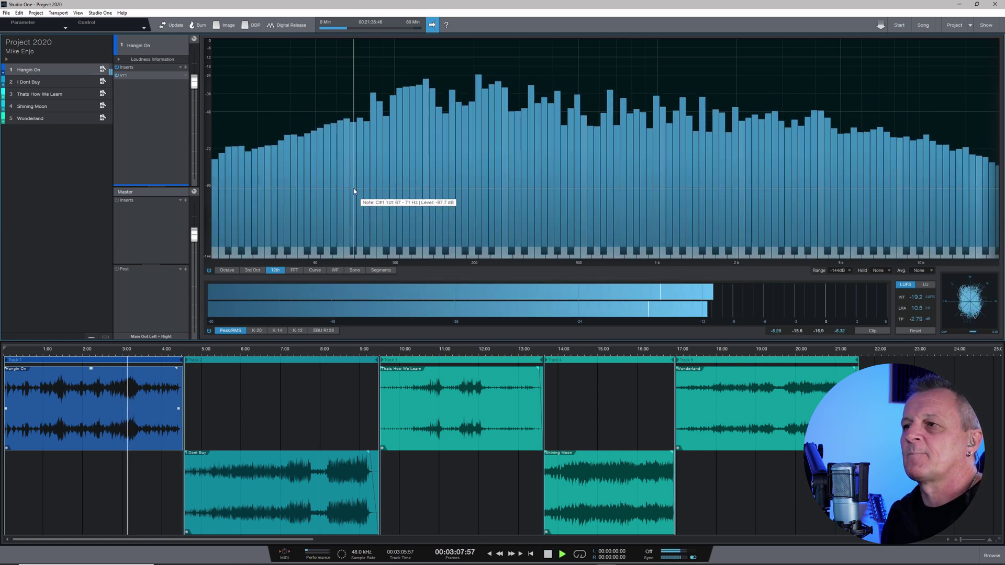
pyautogui.press('space')
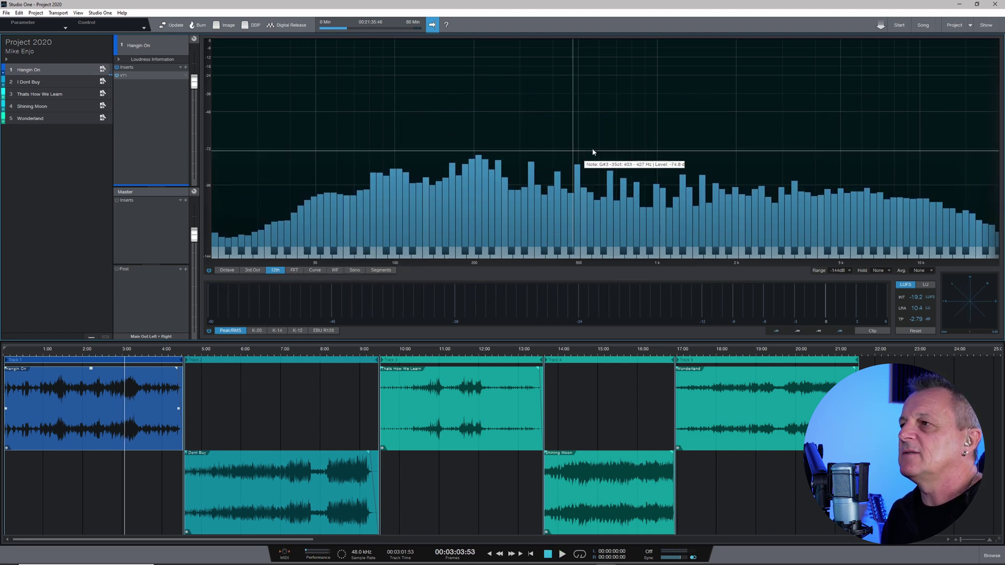
# - Compare the Sono, Segments and FFT spectrum modes during playback, and return the display to 3rd Oct
pyautogui.click(355, 271)
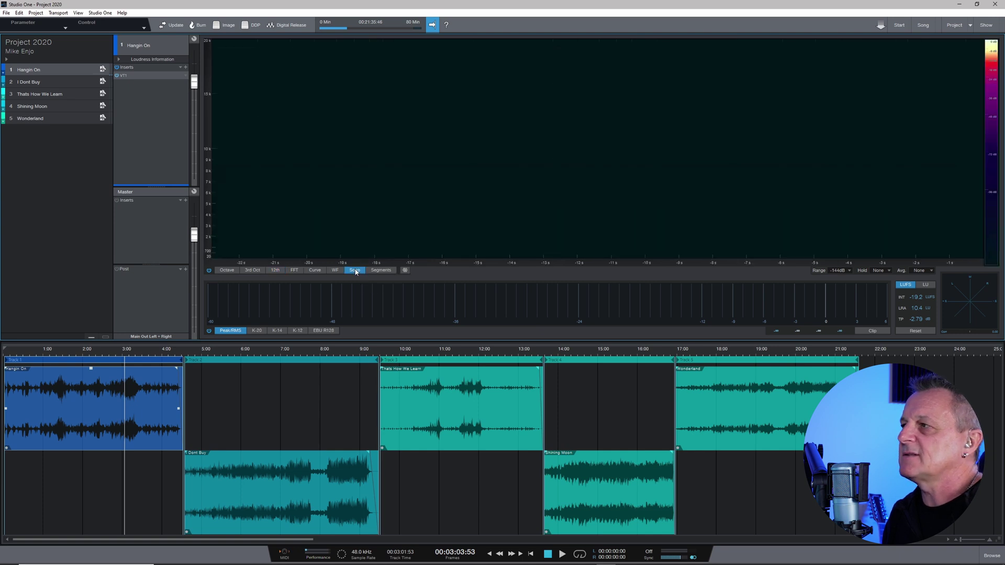
pyautogui.press('space')
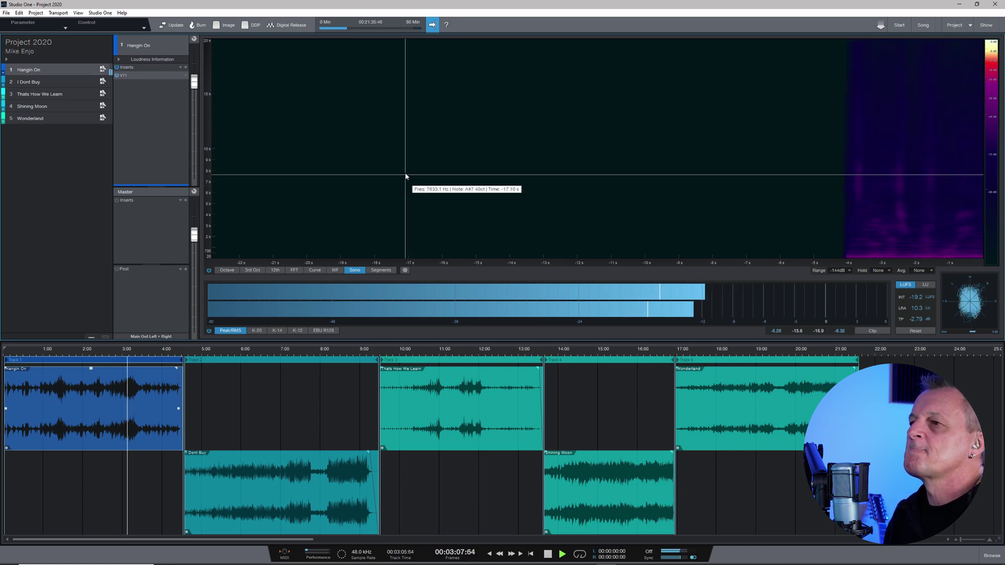
pyautogui.click(379, 271)
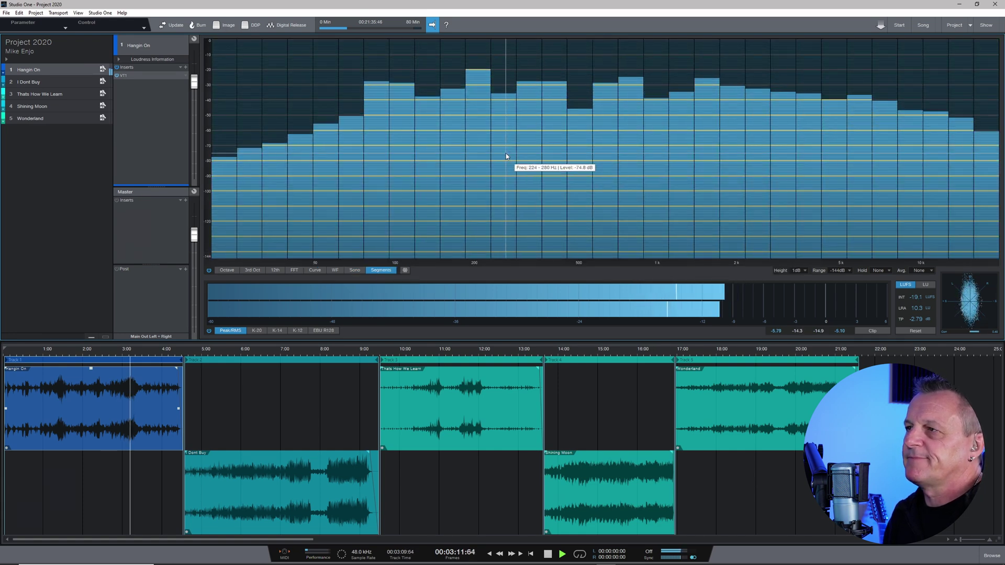
pyautogui.click(294, 270)
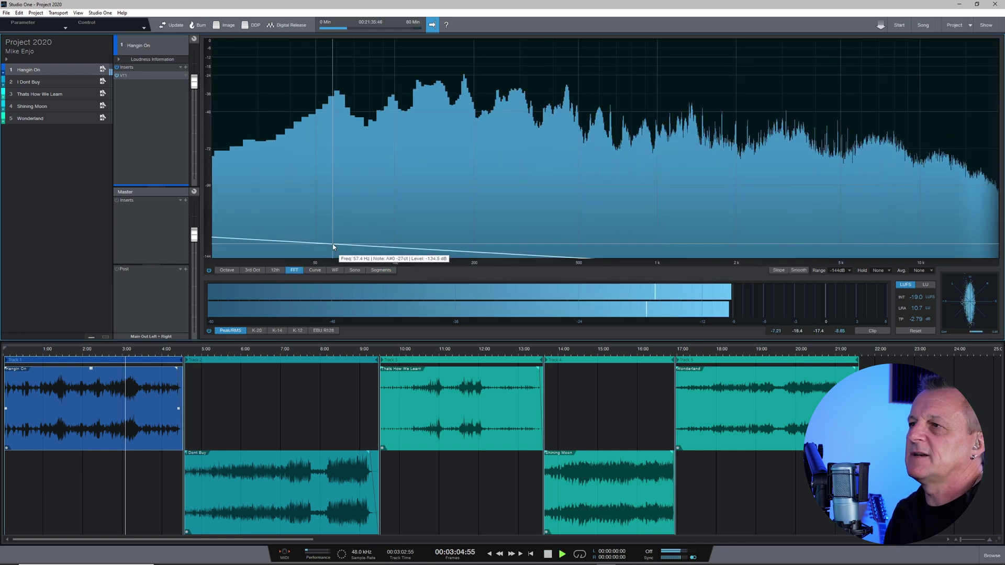
pyautogui.press('space')
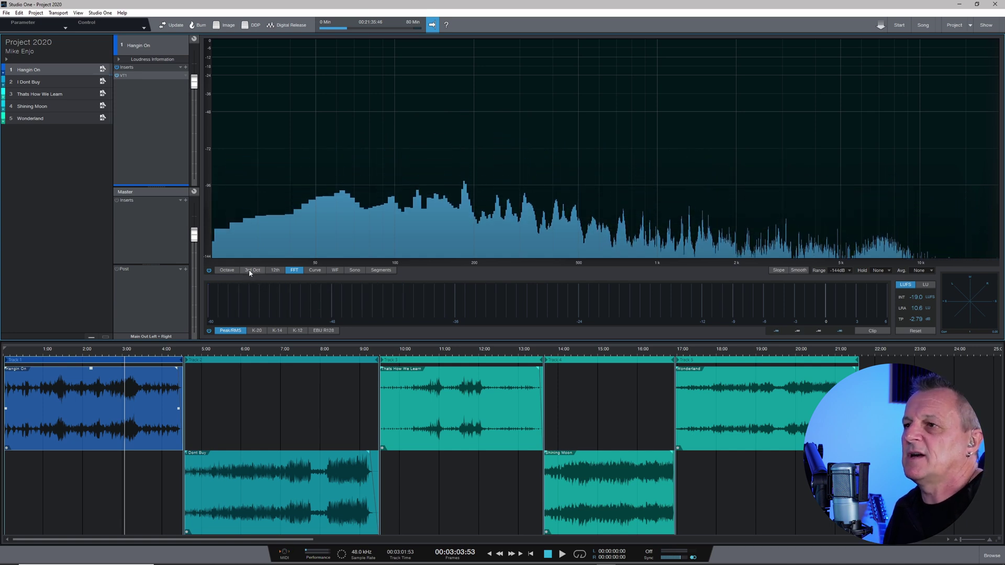
pyautogui.click(250, 271)
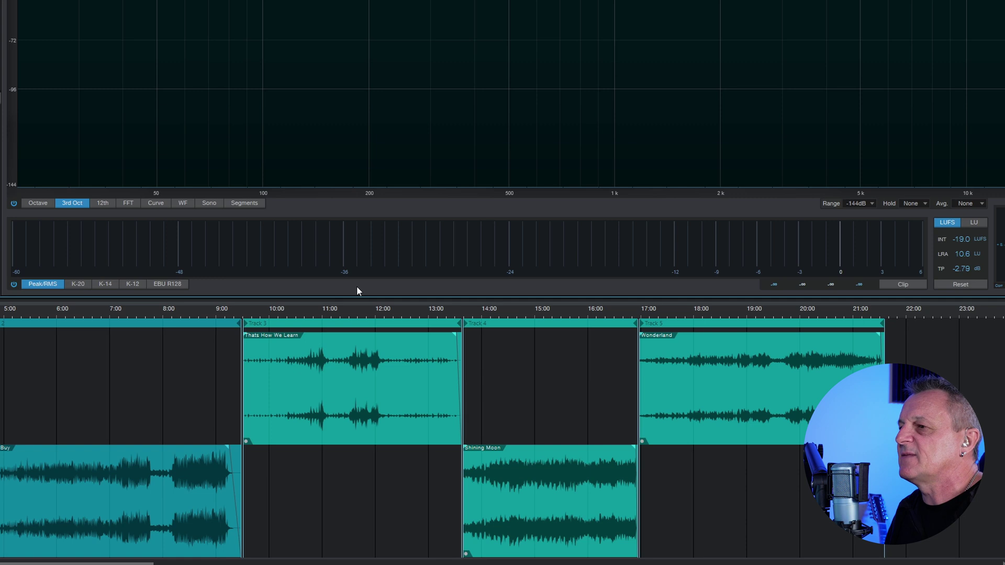
# - Play Hangin On while examining the levels on the Peak/RMS meter
pyautogui.press('space')
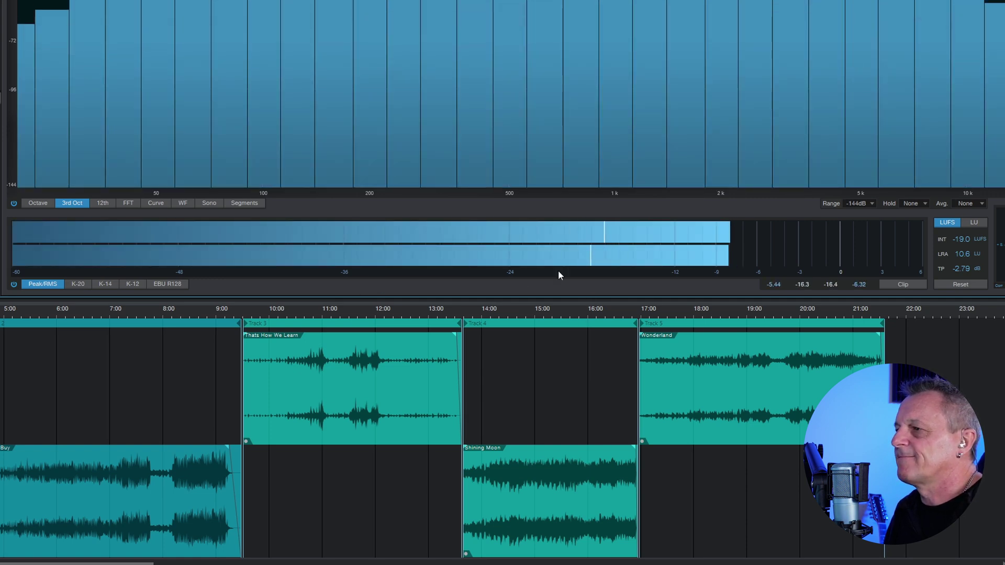
pyautogui.moveTo(557, 270)
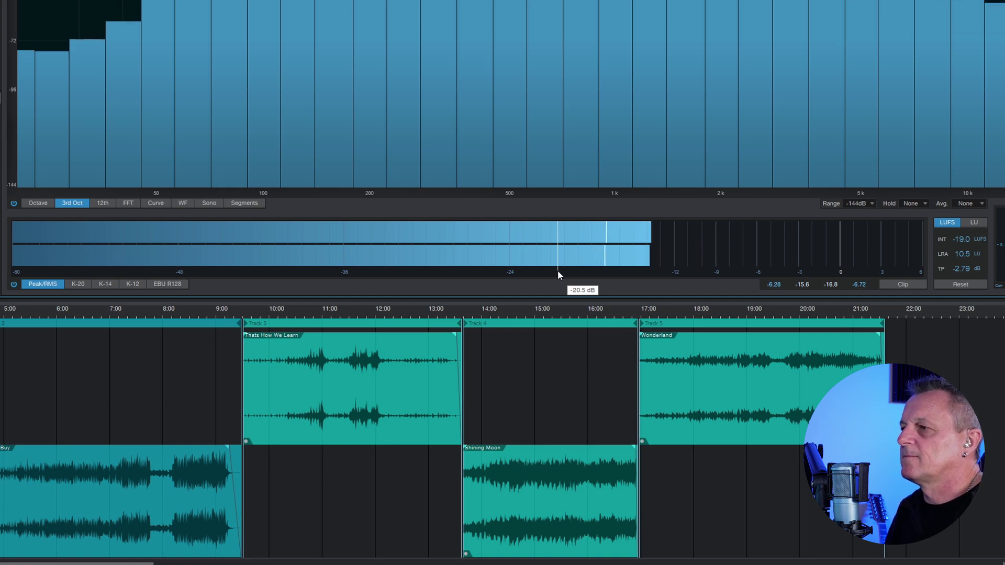
pyautogui.press('space')
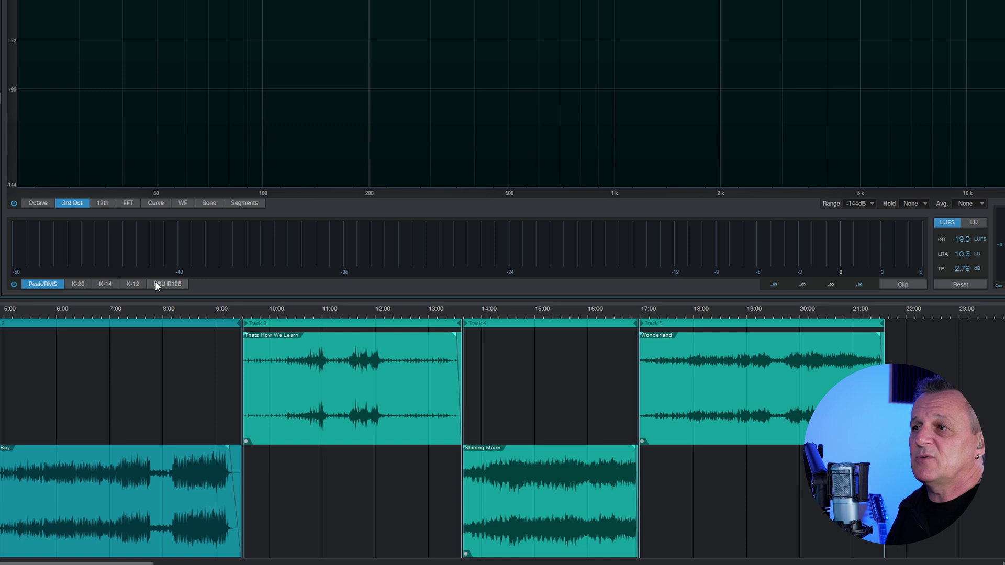
# - Compare the K-20, K-14, K-12 and EBU R128 meter scales, play with EBU R128 and return to Peak/RMS
pyautogui.click(80, 283)
pyautogui.click(108, 284)
pyautogui.click(135, 283)
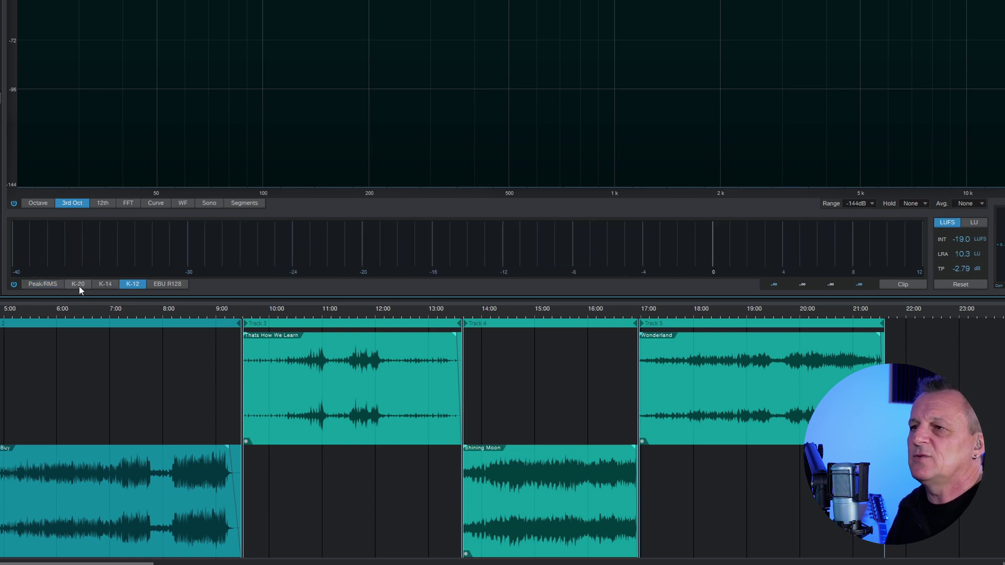
pyautogui.click(169, 284)
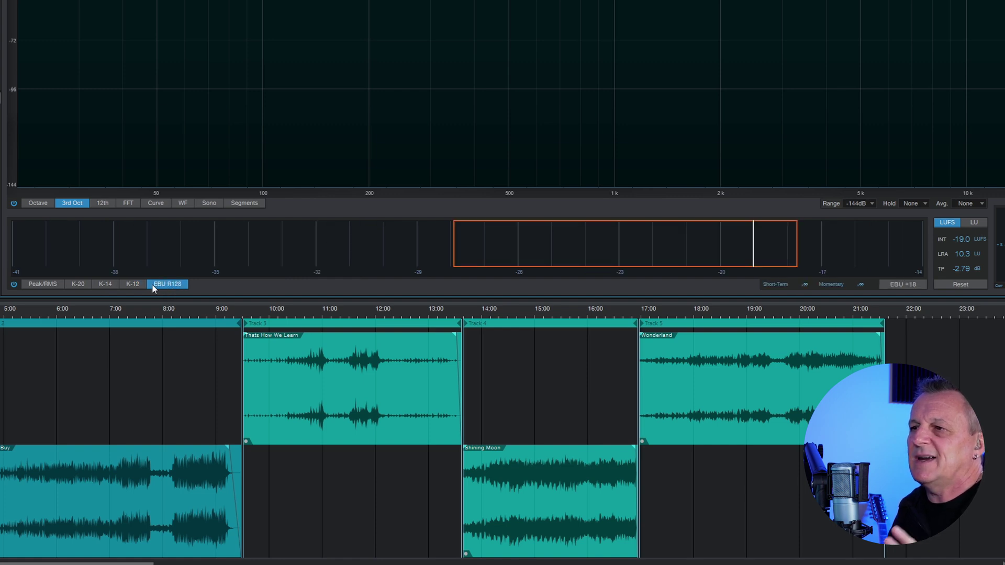
pyautogui.moveTo(289, 250)
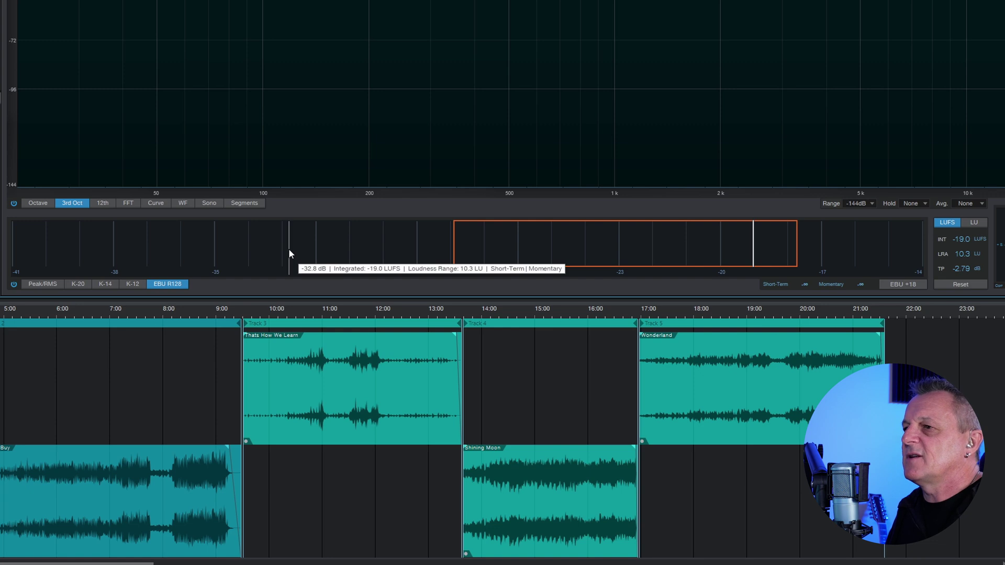
pyautogui.press('space')
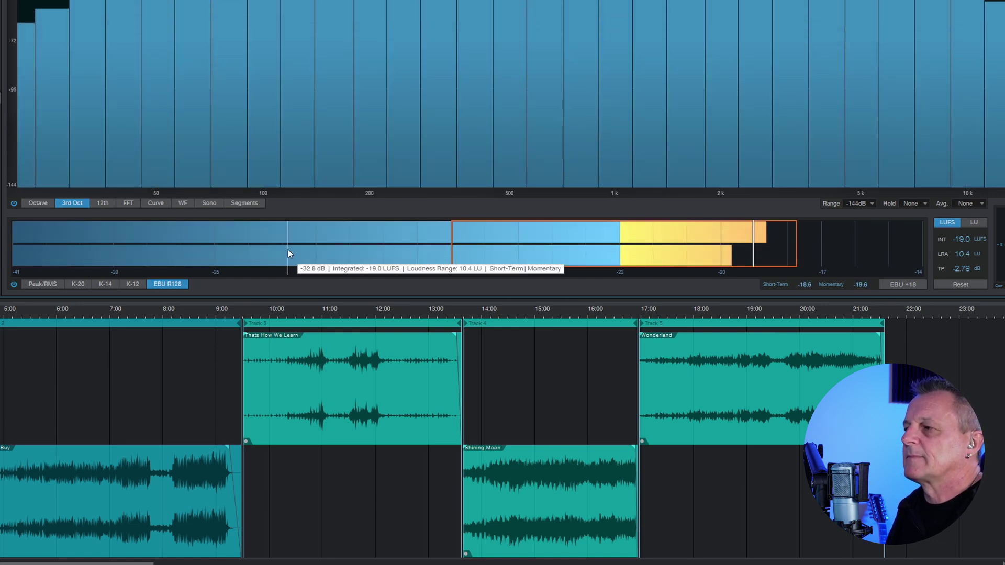
pyautogui.press('space')
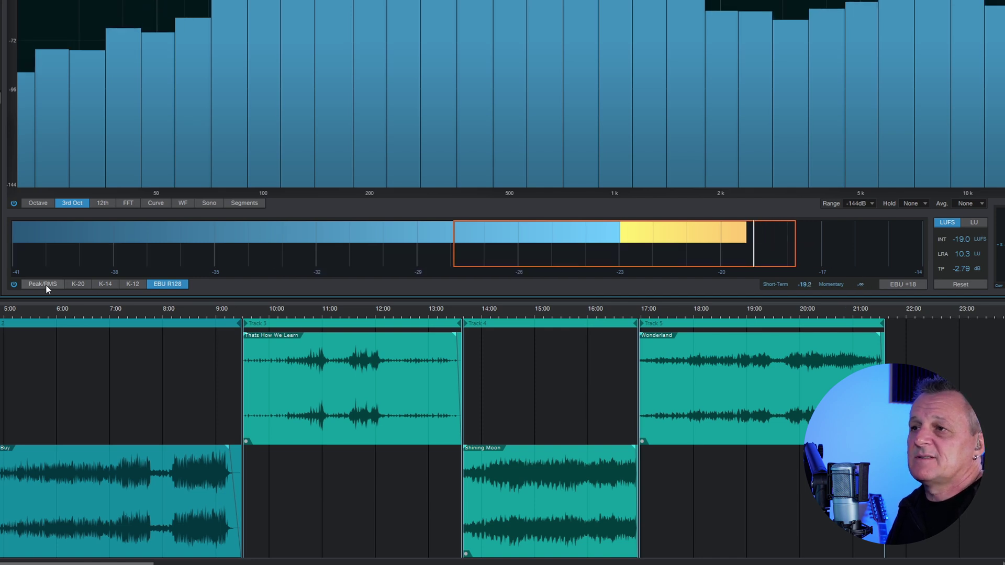
pyautogui.click(45, 284)
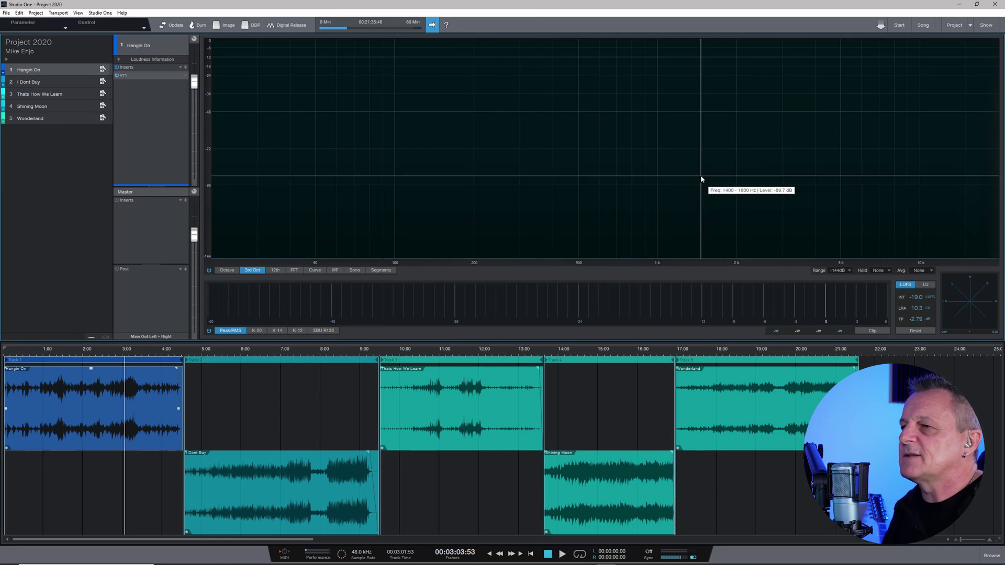
# - Add IK Multimedia's TR5 One to the inserts of Hangin On and close its plug-in window
pyautogui.click(185, 67)
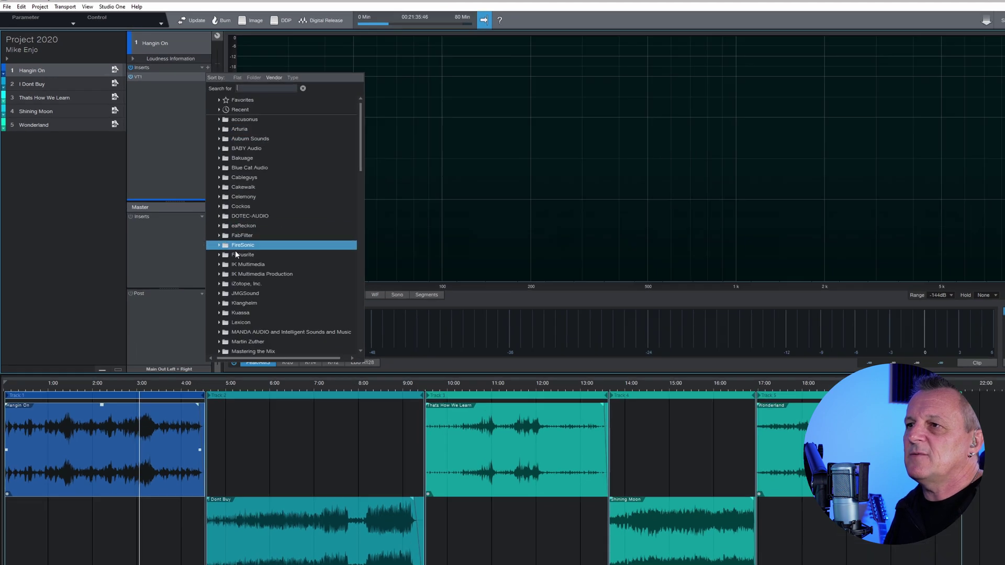
pyautogui.click(220, 264)
pyautogui.scroll(-6, 294, 257)
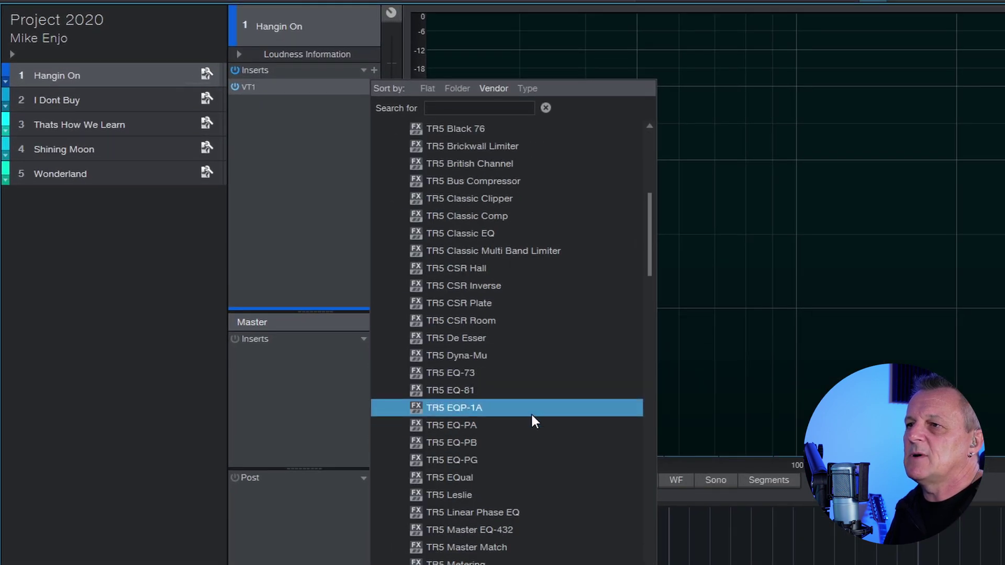
pyautogui.scroll(-2, 531, 412)
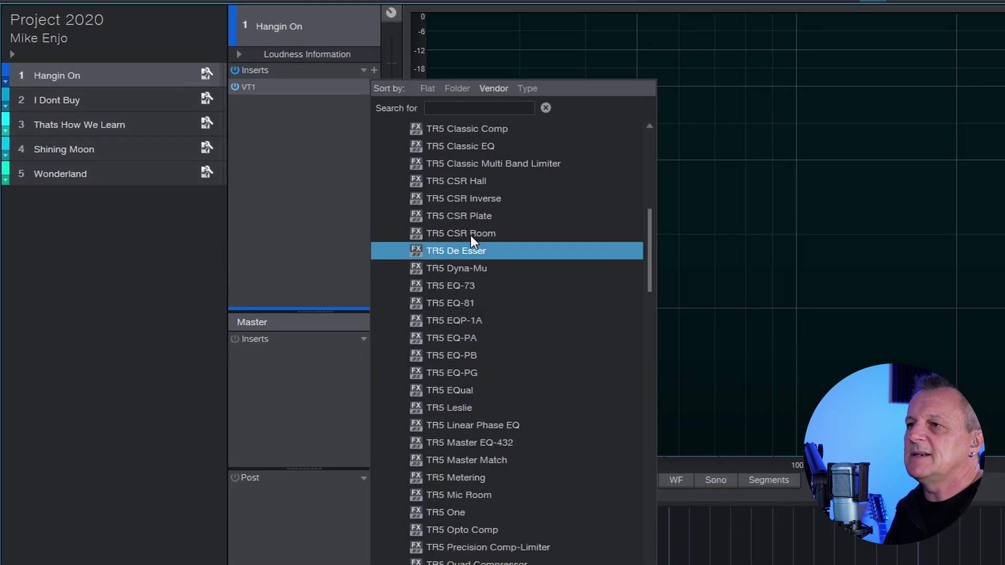
pyautogui.click(445, 507)
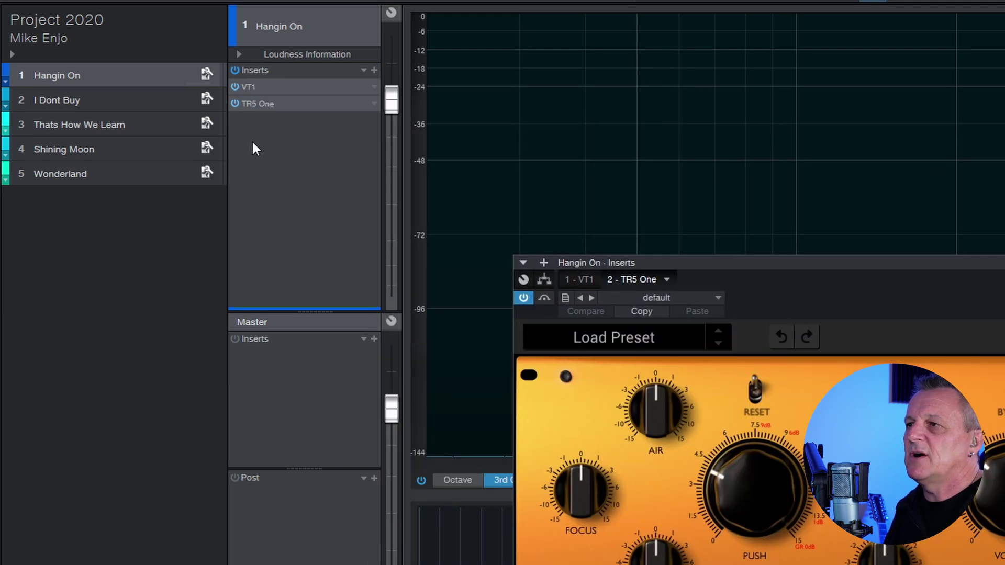
pyautogui.press('Escape')
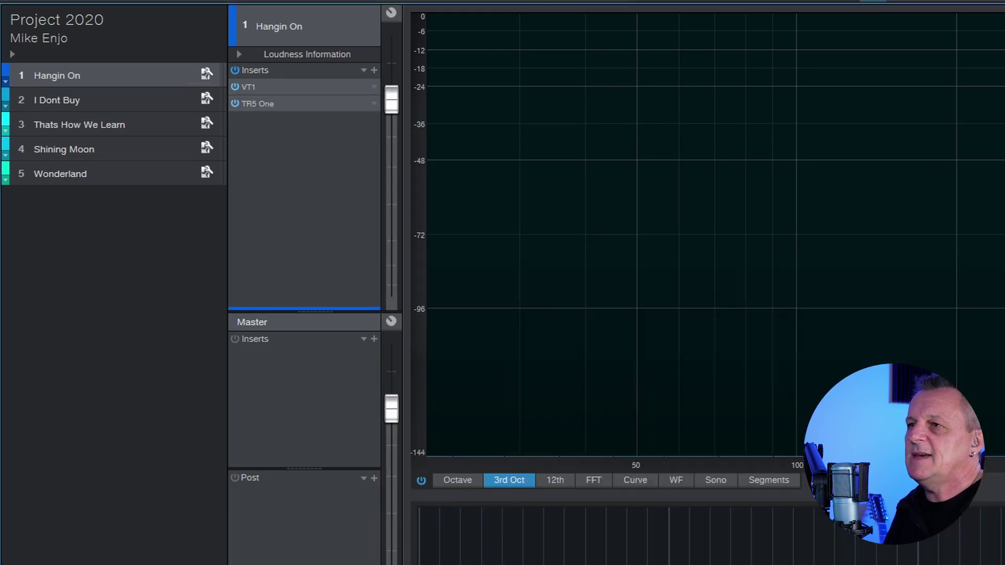
# - Add iZotope's Ozone 9 Maximizer after TR5 One on Hangin On and close its plug-in window
pyautogui.click(374, 70)
pyautogui.click(396, 427)
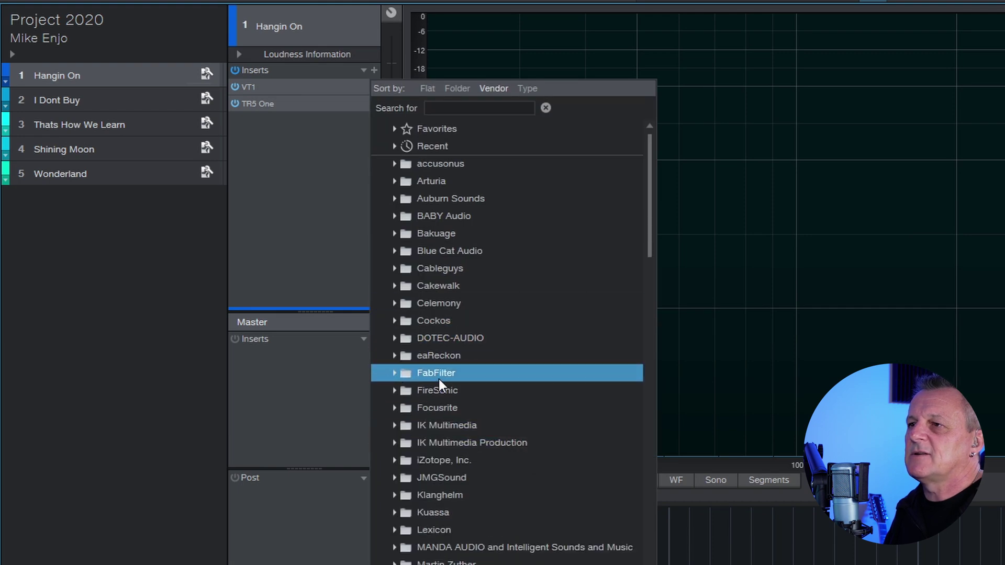
pyautogui.scroll(-3, 471, 398)
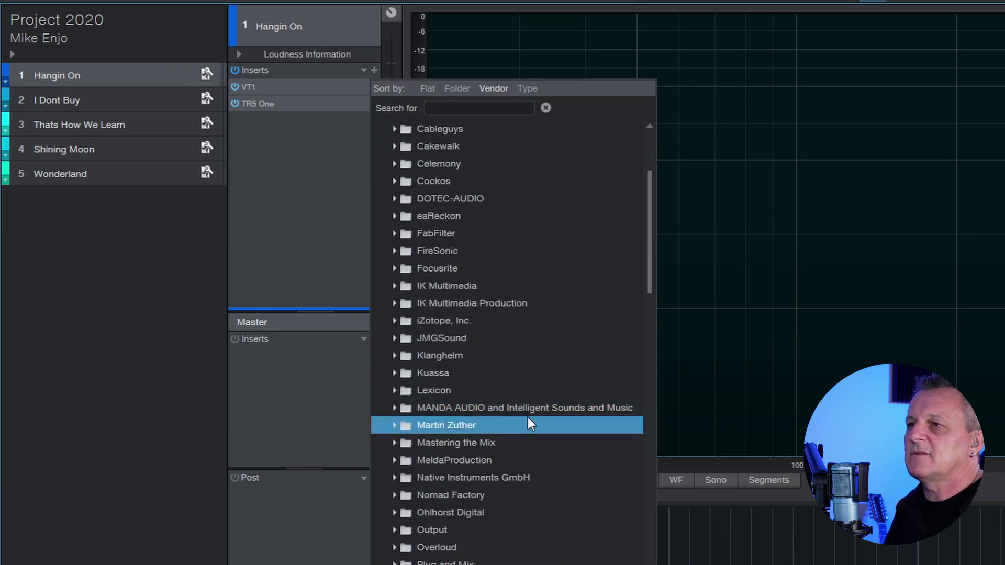
pyautogui.click(395, 321)
pyautogui.scroll(-9, 567, 404)
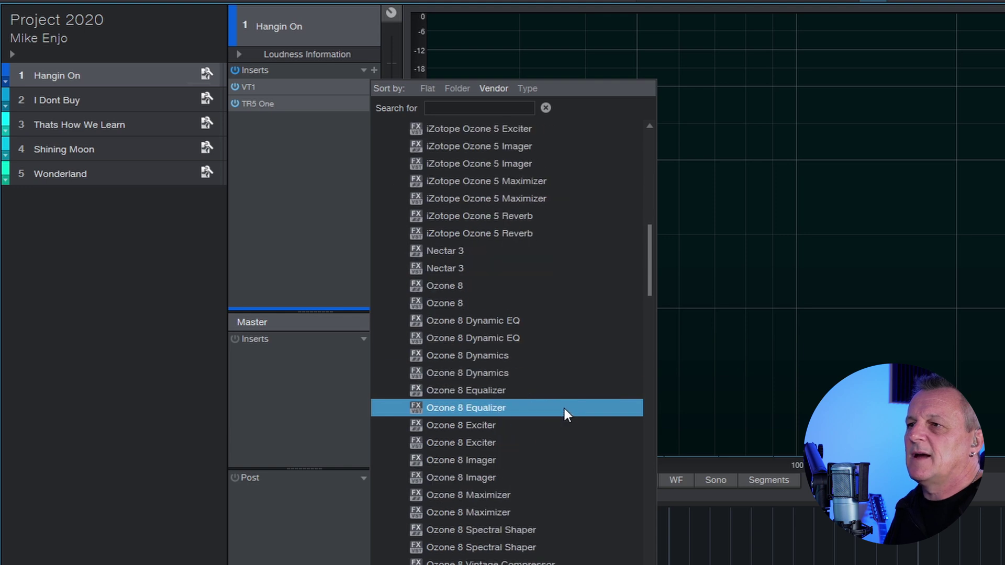
pyautogui.scroll(-7, 565, 409)
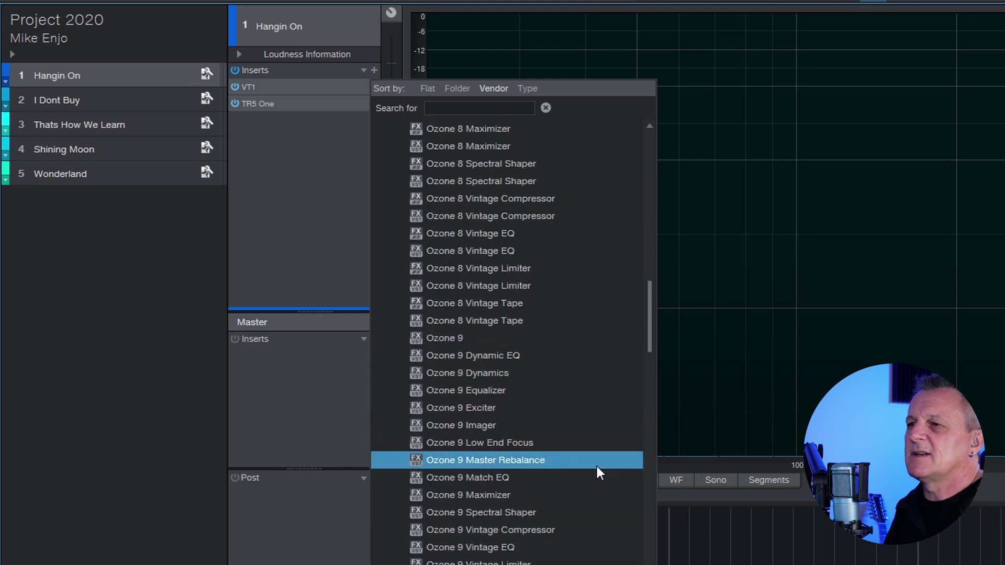
pyautogui.click(480, 492)
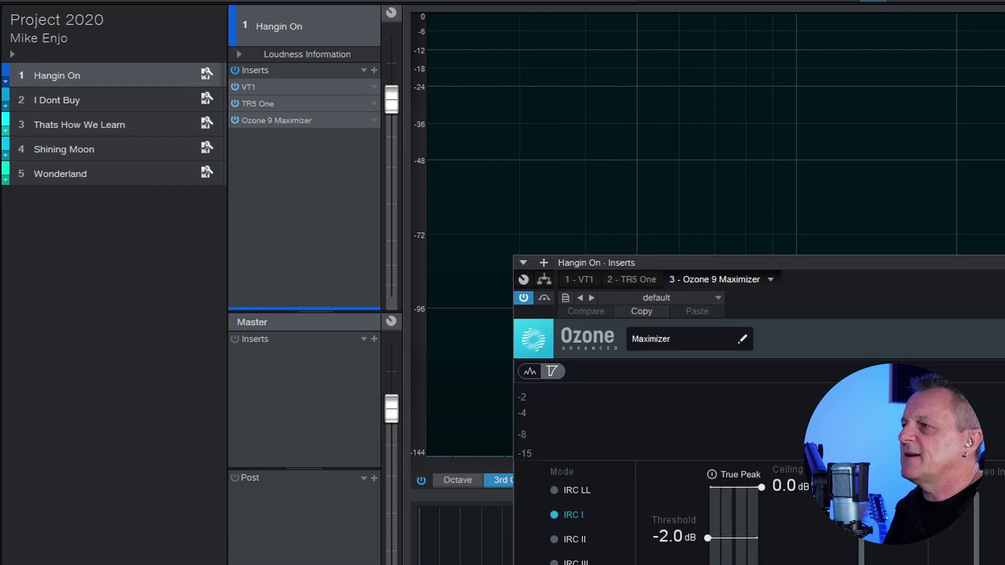
pyautogui.press('Escape')
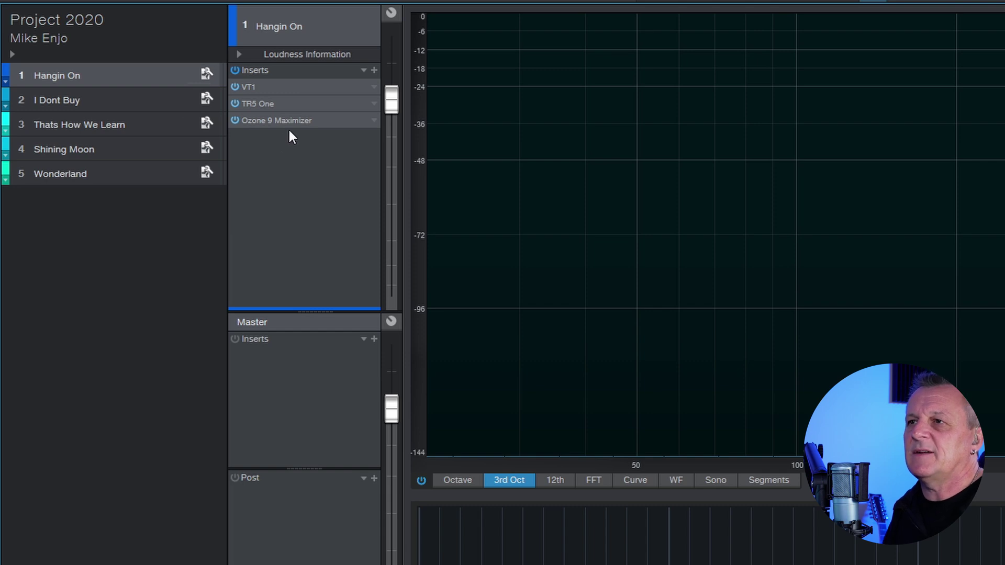
# - Review the inserts of the other songs and bypass all insert effects on Hangin On
pyautogui.click(62, 99)
pyautogui.click(66, 124)
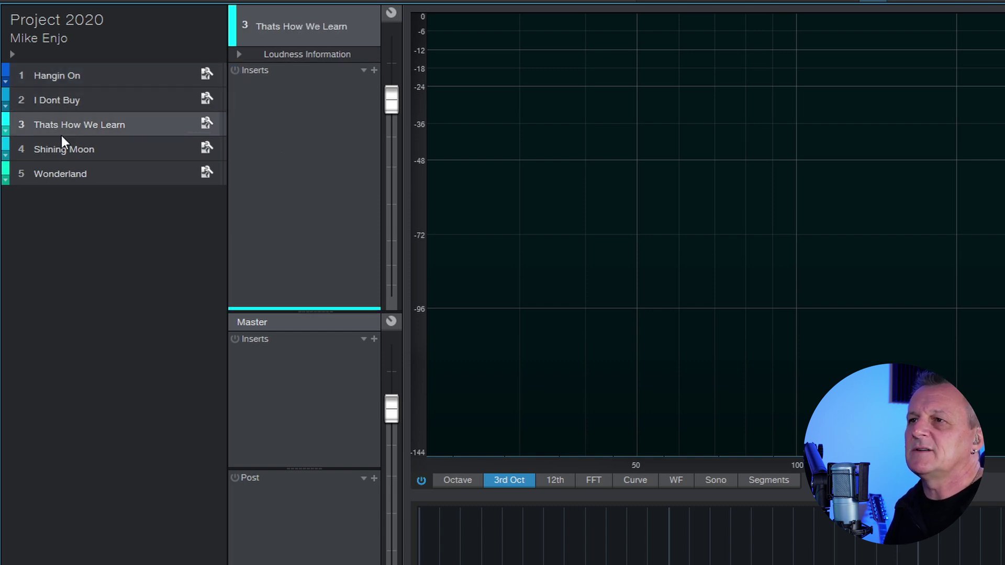
pyautogui.click(61, 140)
pyautogui.click(55, 78)
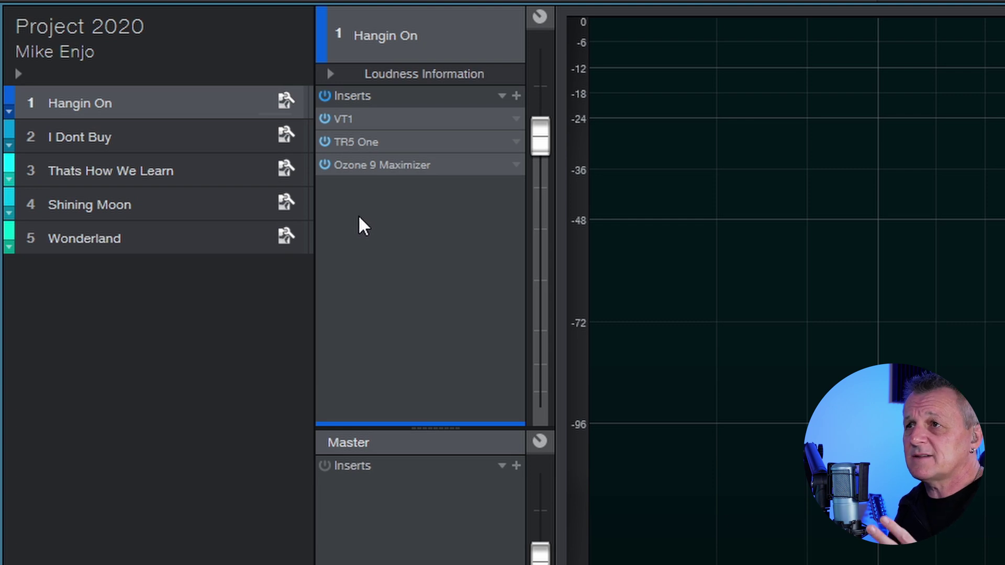
pyautogui.click(326, 164)
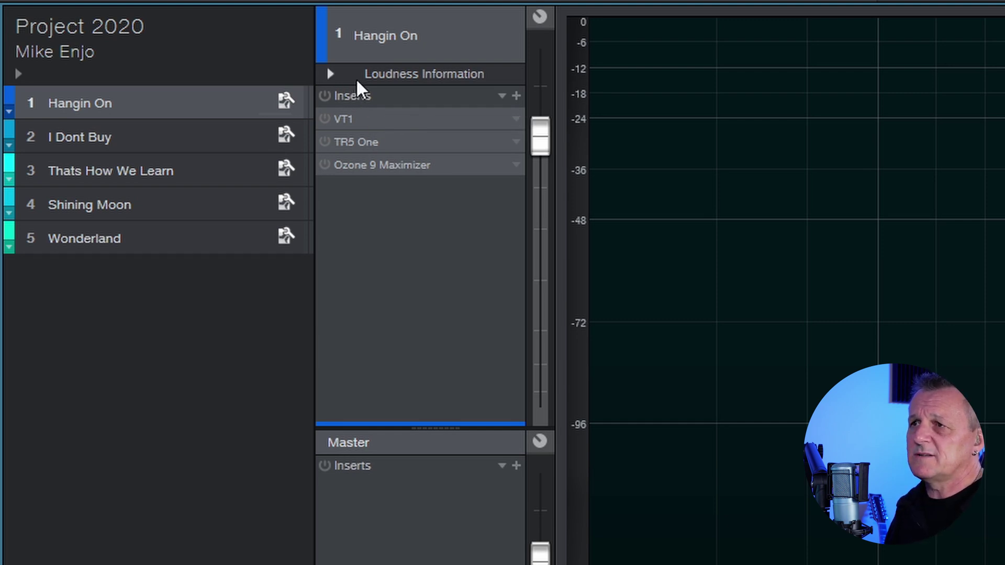
# - Copy the complete insert chain from Hangin On to I Dont Buy and review the inserts of the following songs
pyautogui.moveTo(349, 95); pyautogui.dragTo(118, 134)
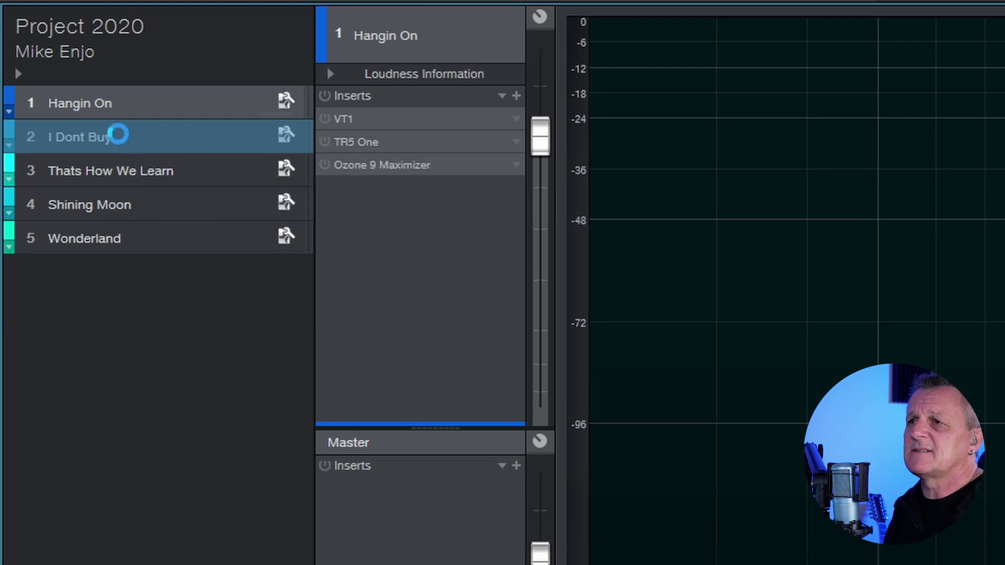
pyautogui.click(105, 132)
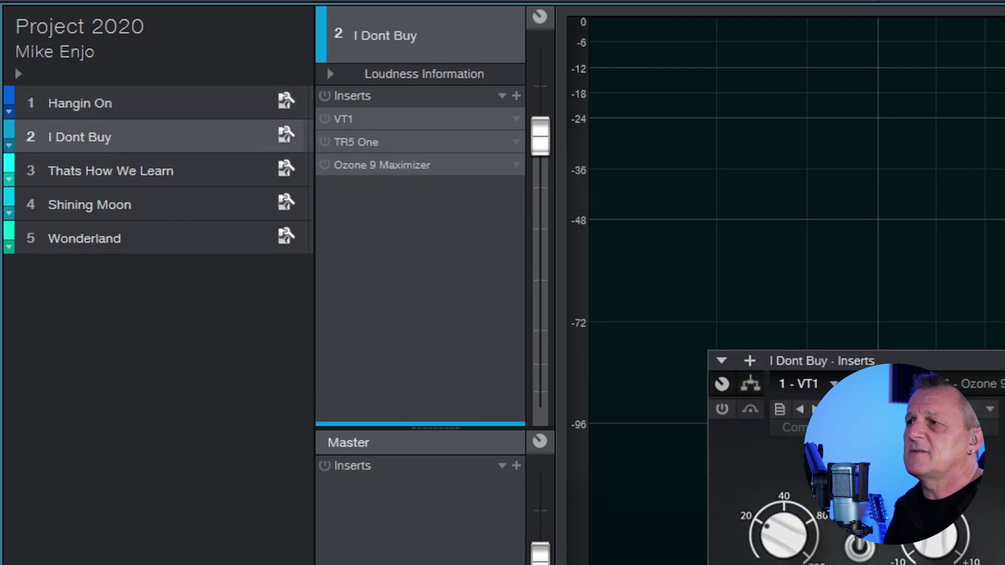
pyautogui.click(1004, 361)
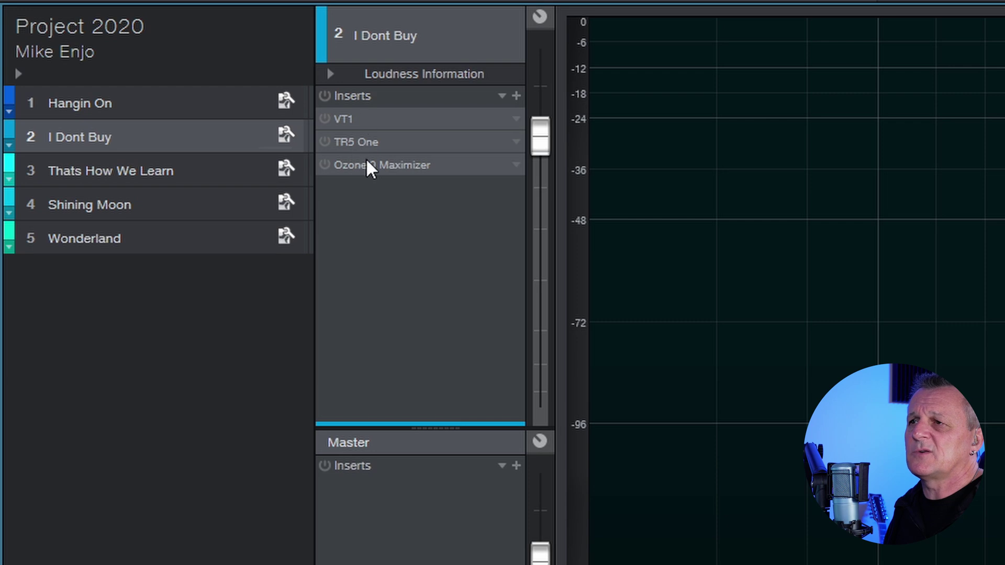
pyautogui.click(166, 173)
pyautogui.click(155, 192)
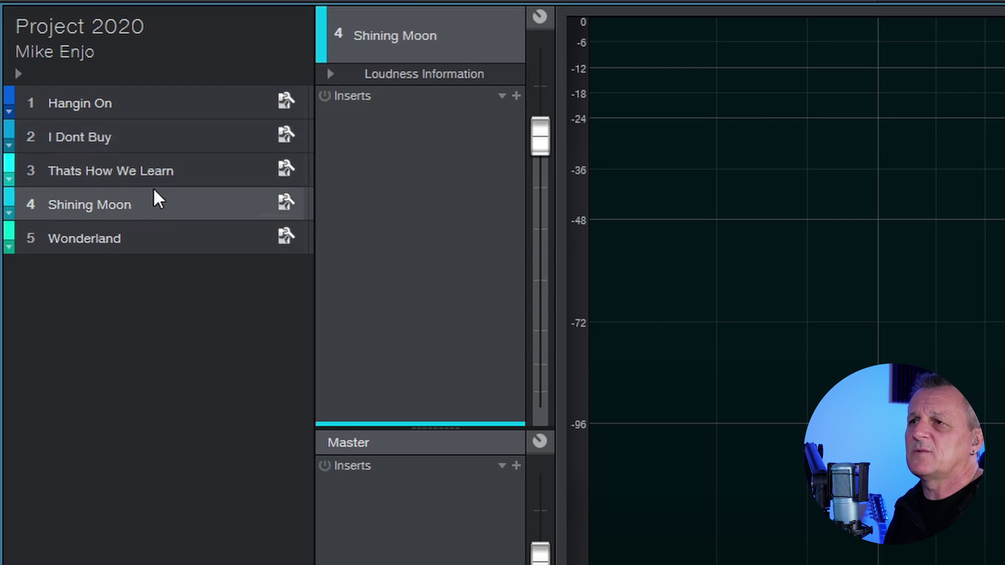
# - Store the inserts of I Dont Buy as an FX chain named "Hangin On - Inserts"
pyautogui.click(107, 142)
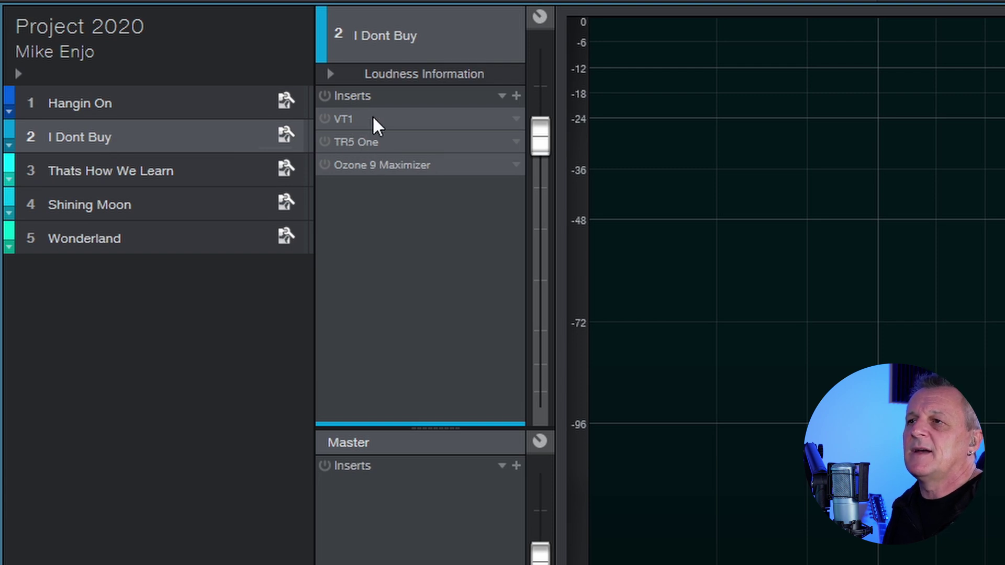
pyautogui.click(501, 97)
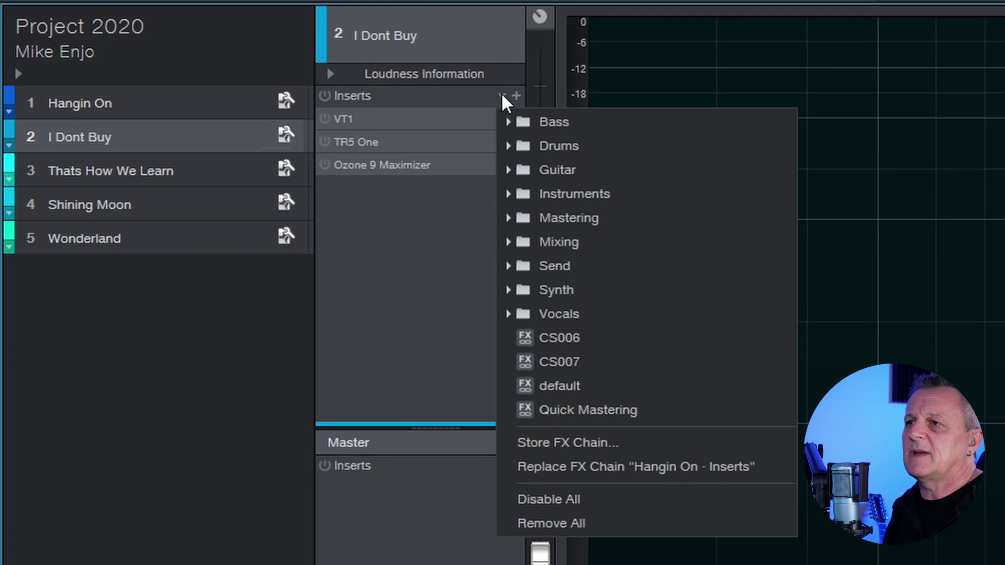
pyautogui.click(577, 441)
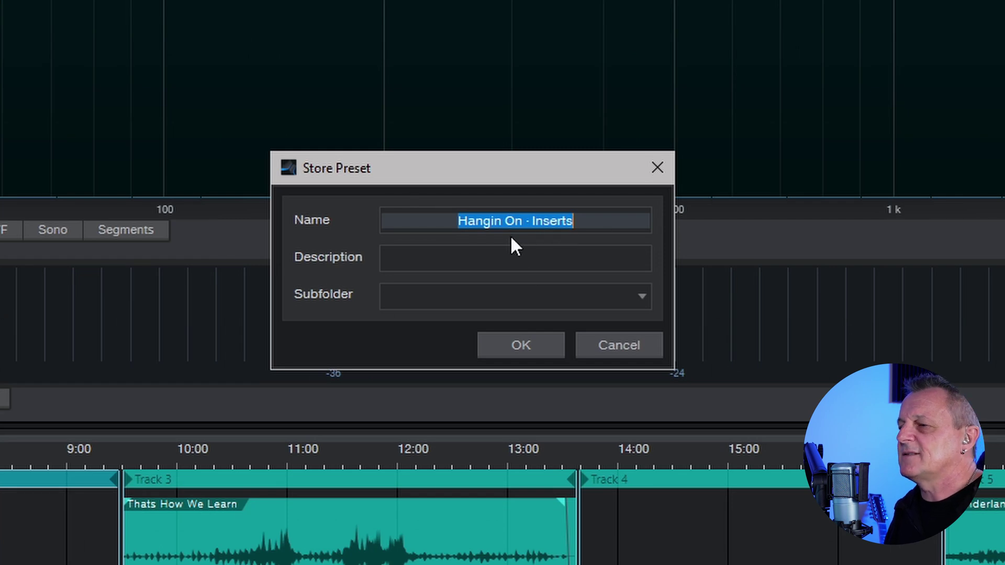
pyautogui.click(522, 346)
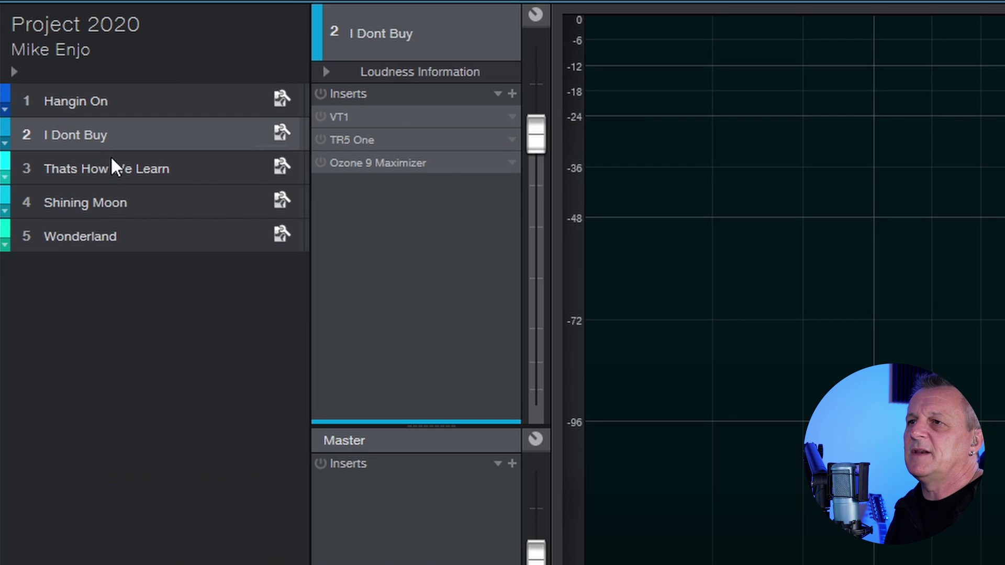
# - Load the stored "Hangin On - Inserts" FX chain onto Thats How We Learn
pyautogui.click(107, 169)
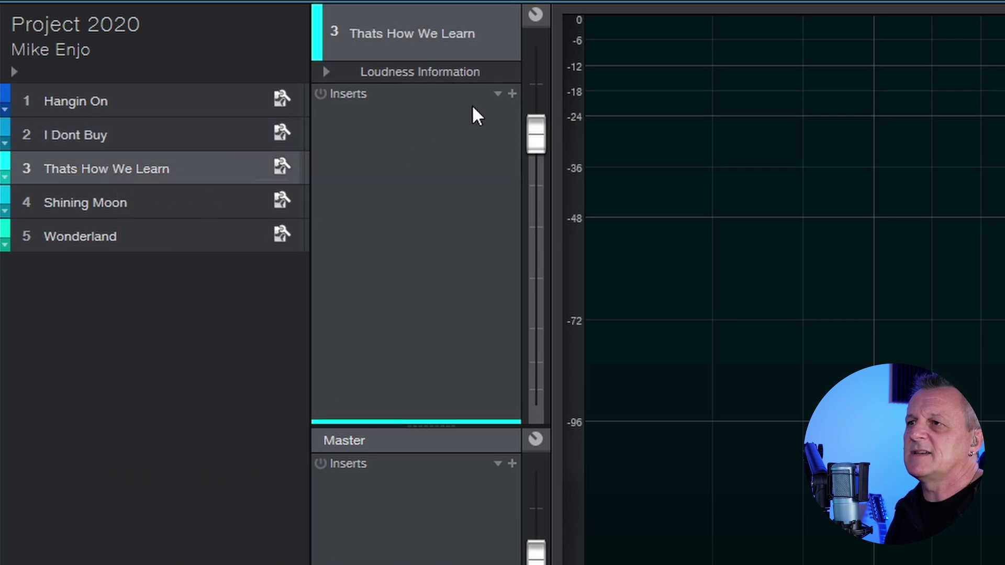
pyautogui.click(498, 94)
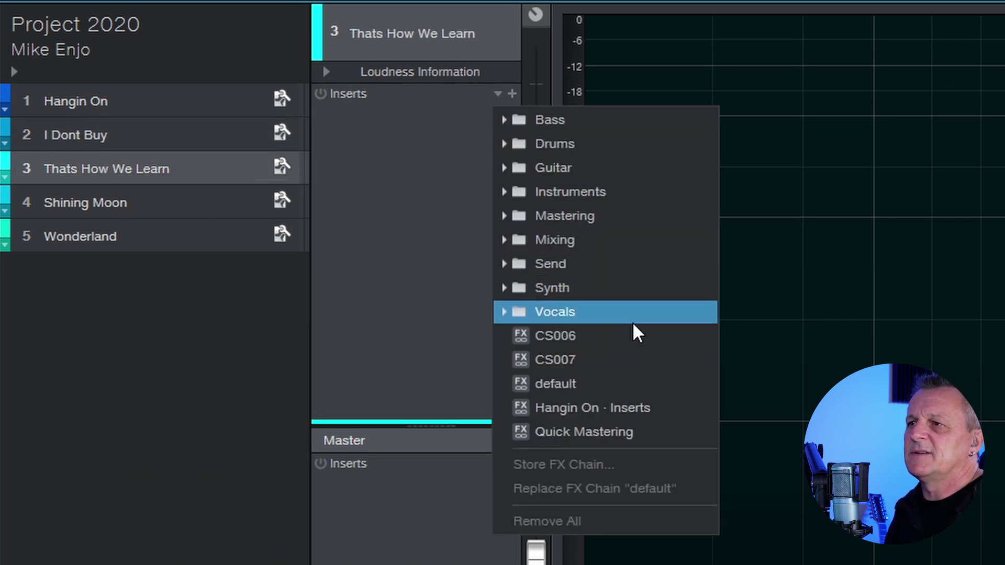
pyautogui.click(554, 408)
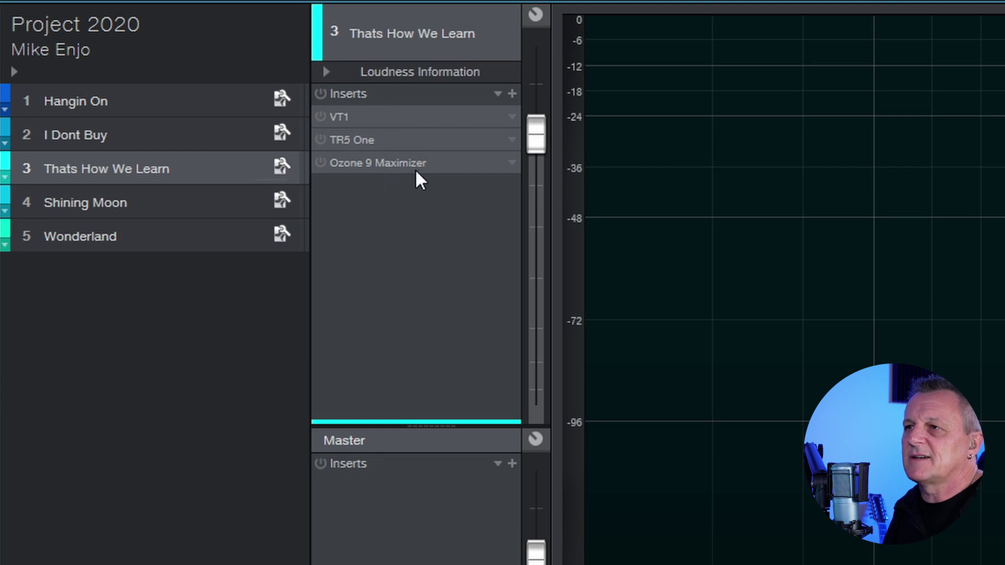
# - Update the mastering file for Thats How We Learn
pyautogui.moveTo(386, 168); pyautogui.dragTo(391, 146)
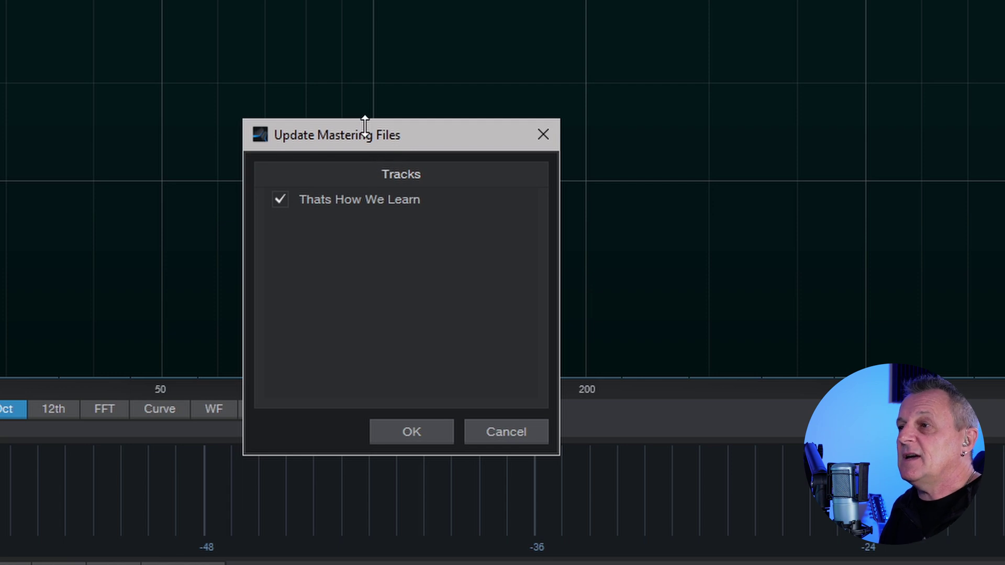
pyautogui.click(408, 432)
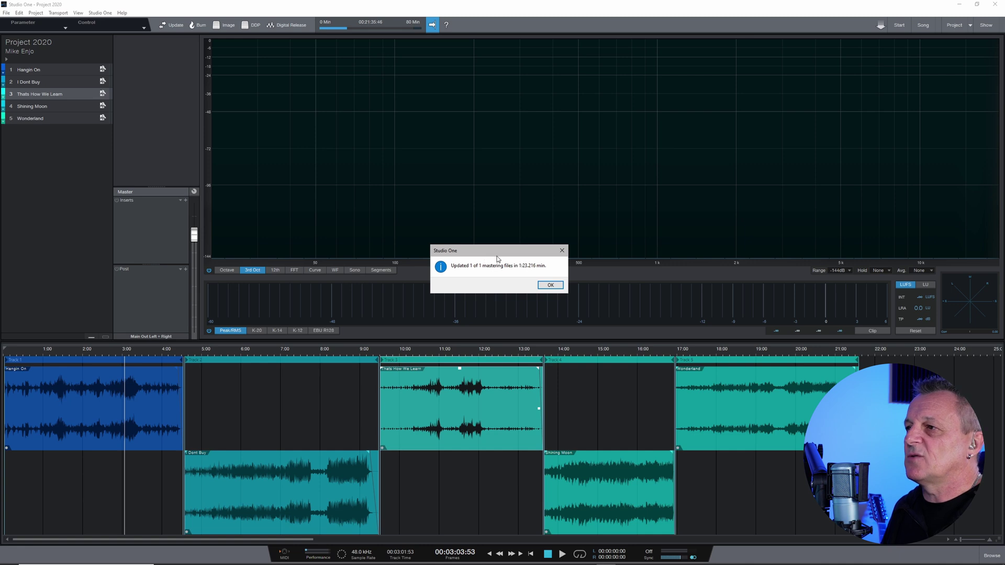
pyautogui.click(550, 286)
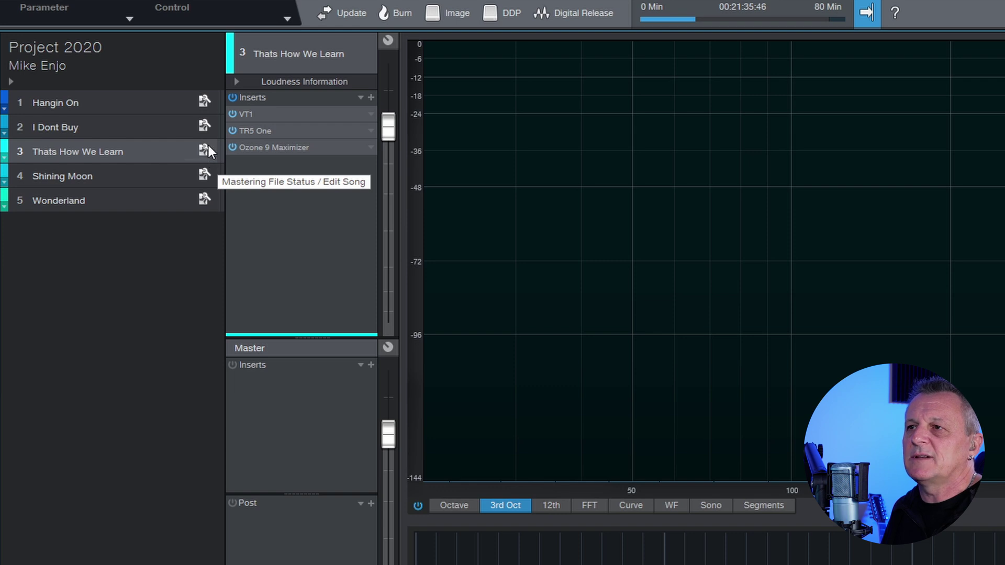
# - Lower the Vox Room fader slightly in the source song of Thats How We Learn and save the song
pyautogui.click(203, 150)
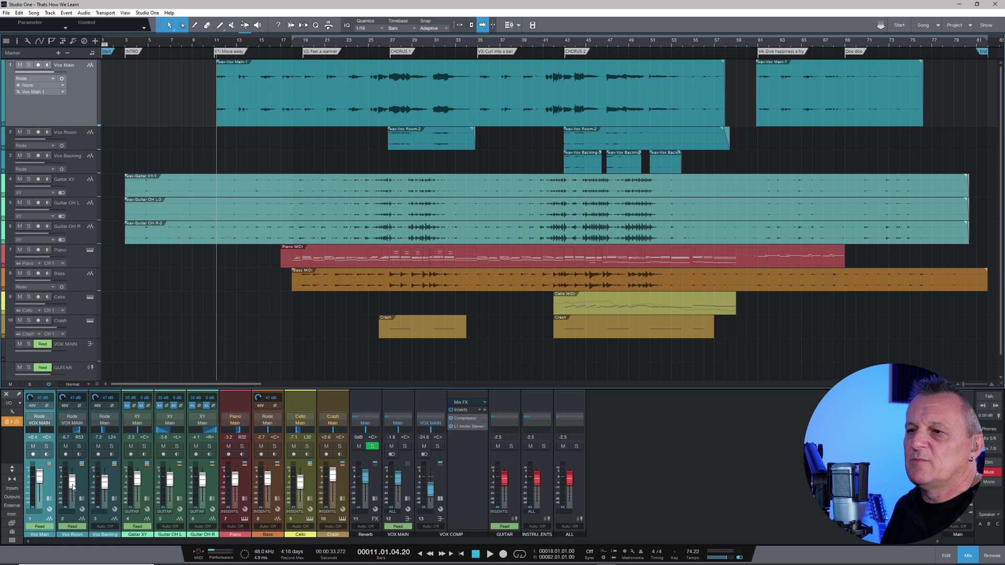
pyautogui.moveTo(73, 487); pyautogui.dragTo(74, 489)
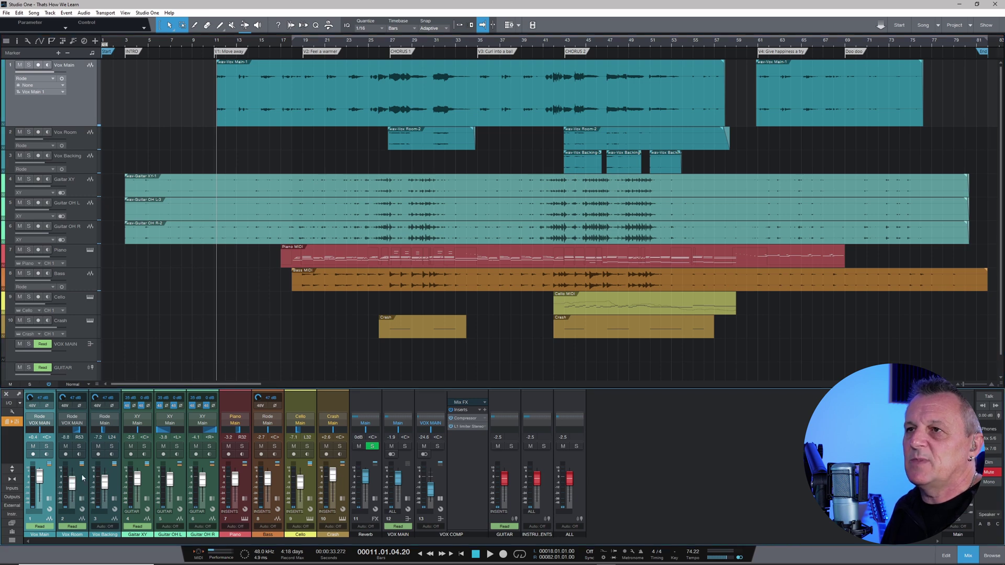
pyautogui.click(6, 12)
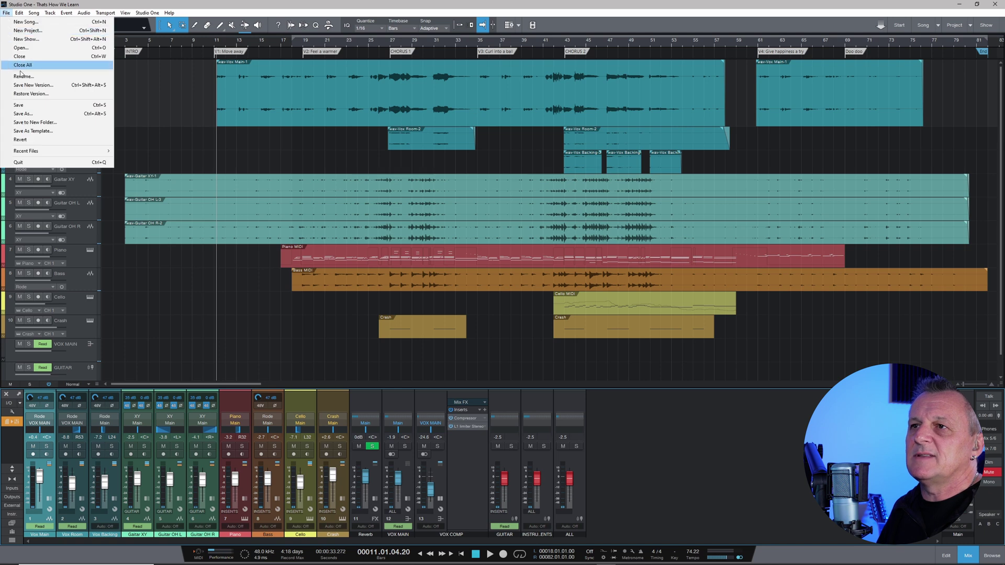
pyautogui.click(17, 107)
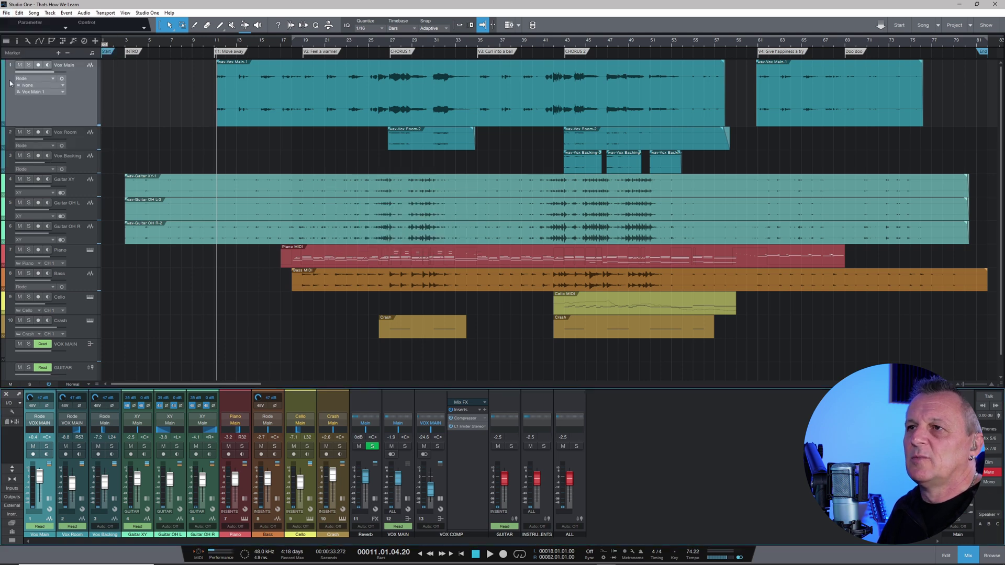
# - Close the source song and update the mastering file for Thats How We Learn in the project
pyautogui.click(6, 13)
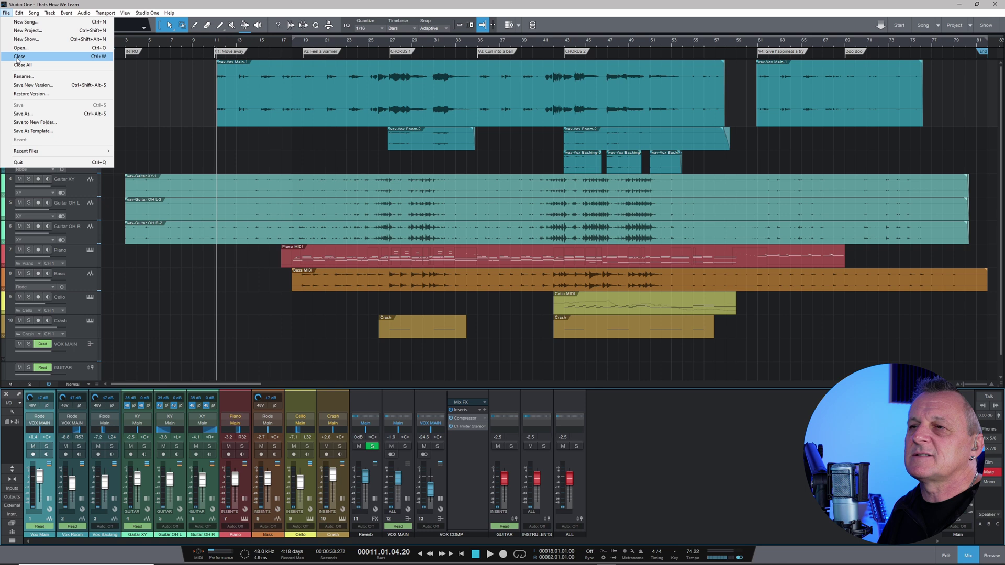
pyautogui.press('Escape')
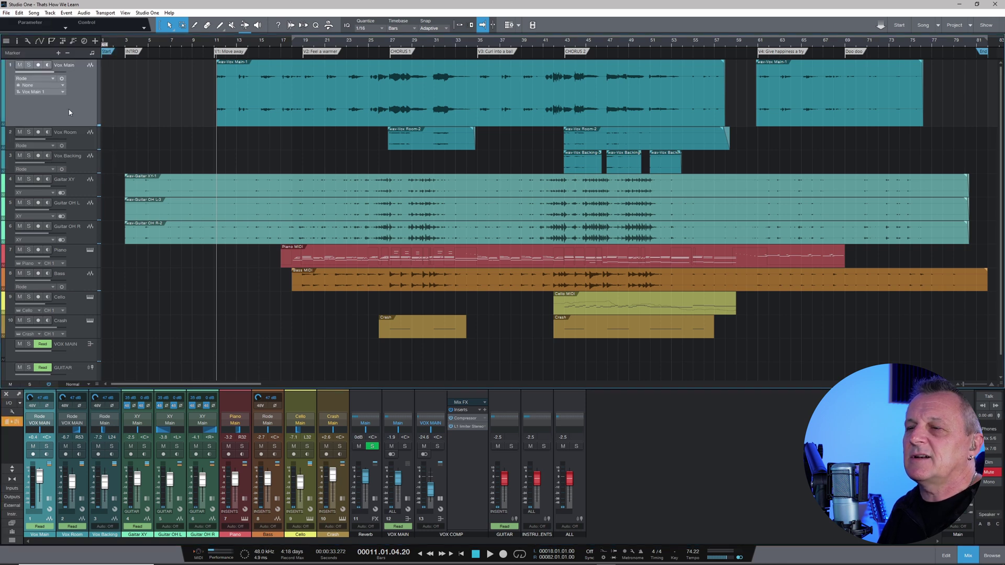
pyautogui.click(6, 12)
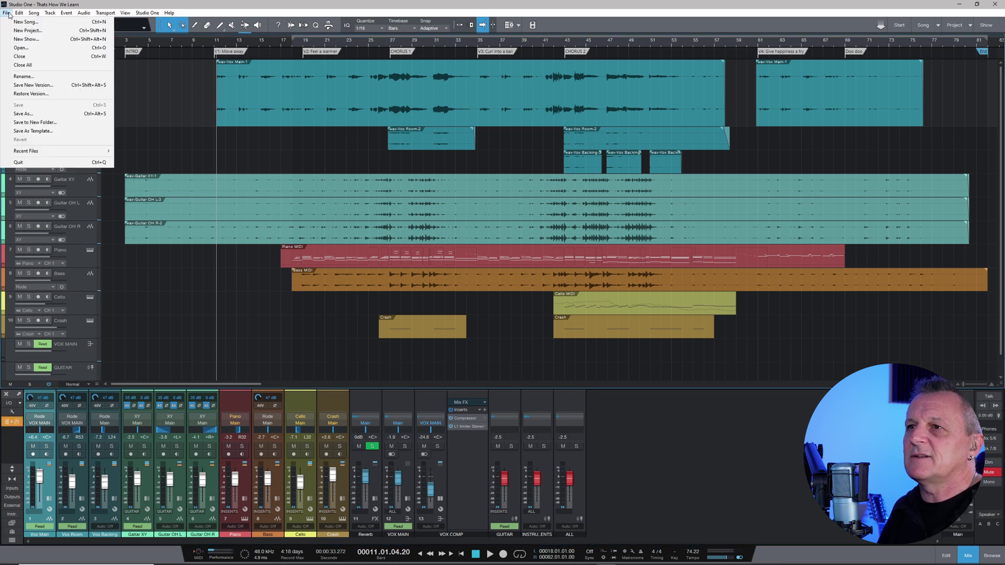
pyautogui.click(16, 57)
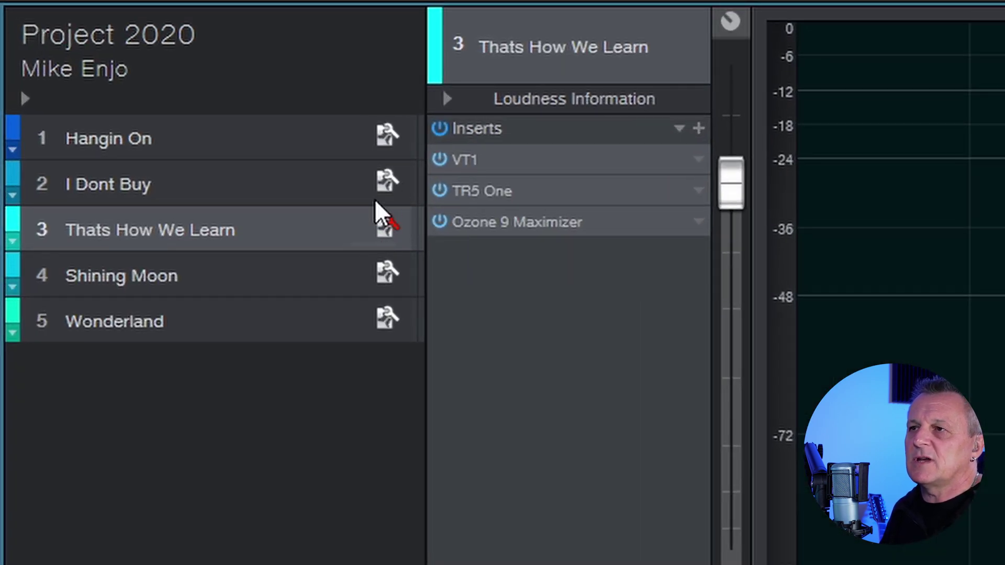
pyautogui.rightClick(389, 222)
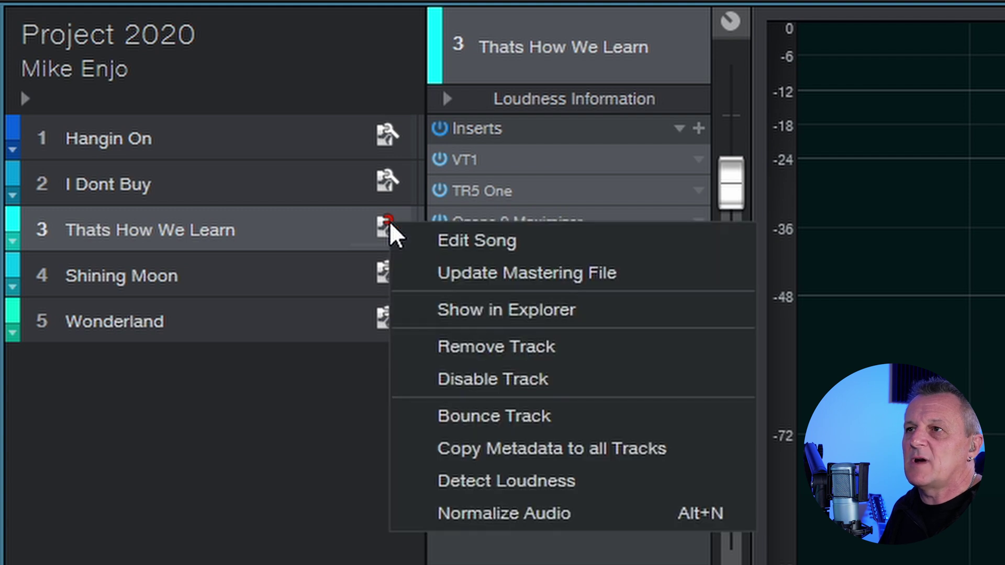
pyautogui.click(498, 271)
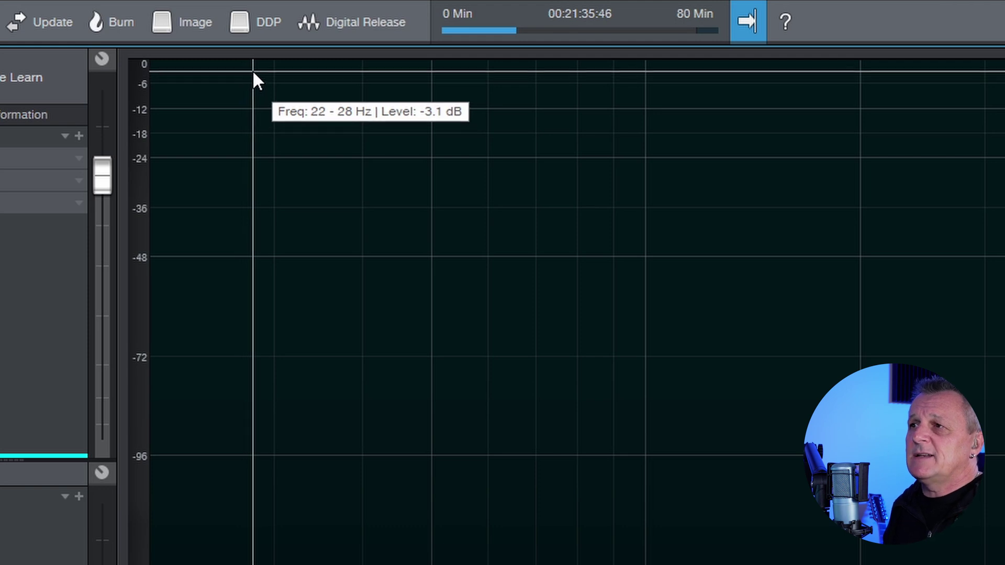
# - Open the Digital Release settings and keep all five songs, including Wonderland, selected for export
pyautogui.click(348, 13)
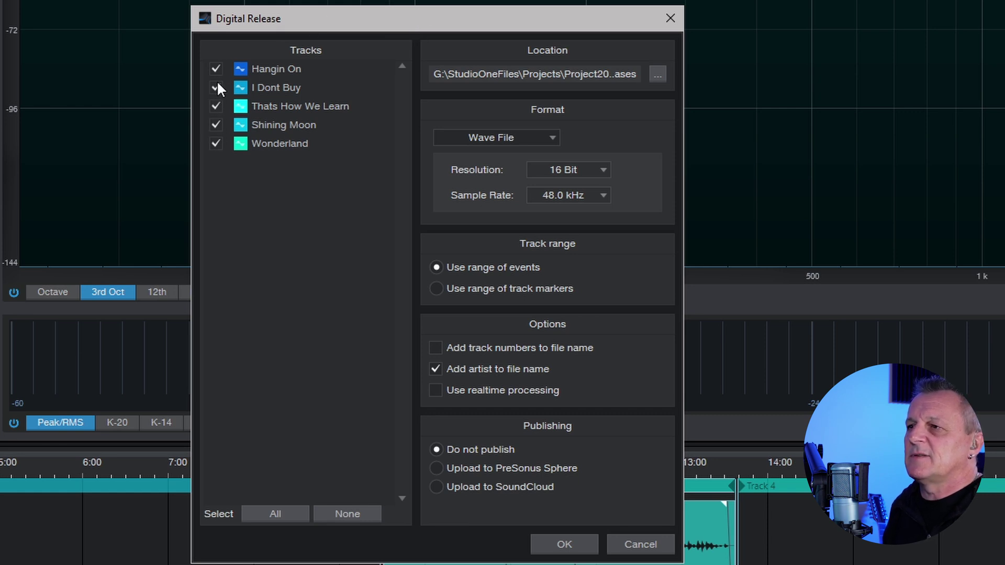
pyautogui.click(215, 140)
pyautogui.click(216, 126)
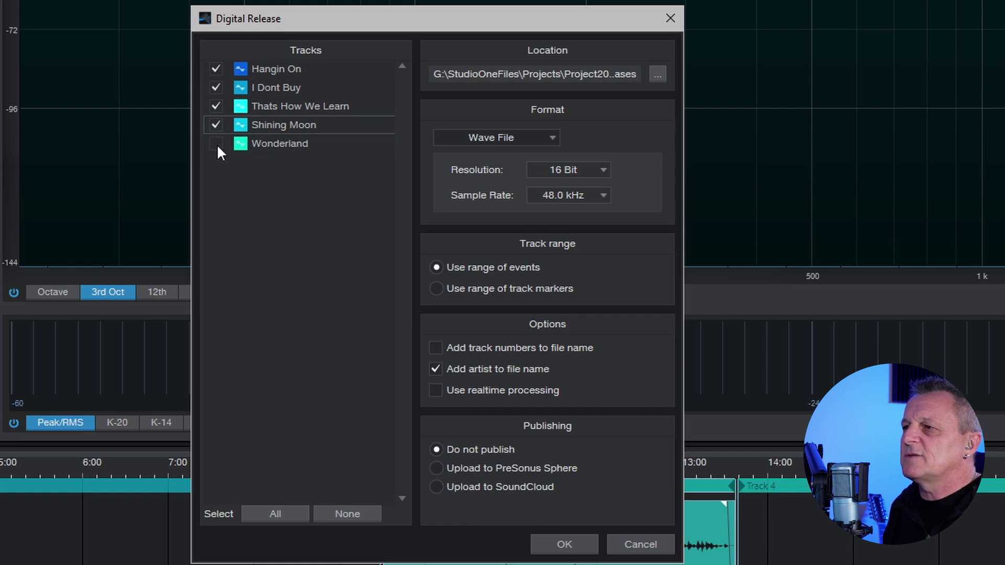
pyautogui.click(216, 144)
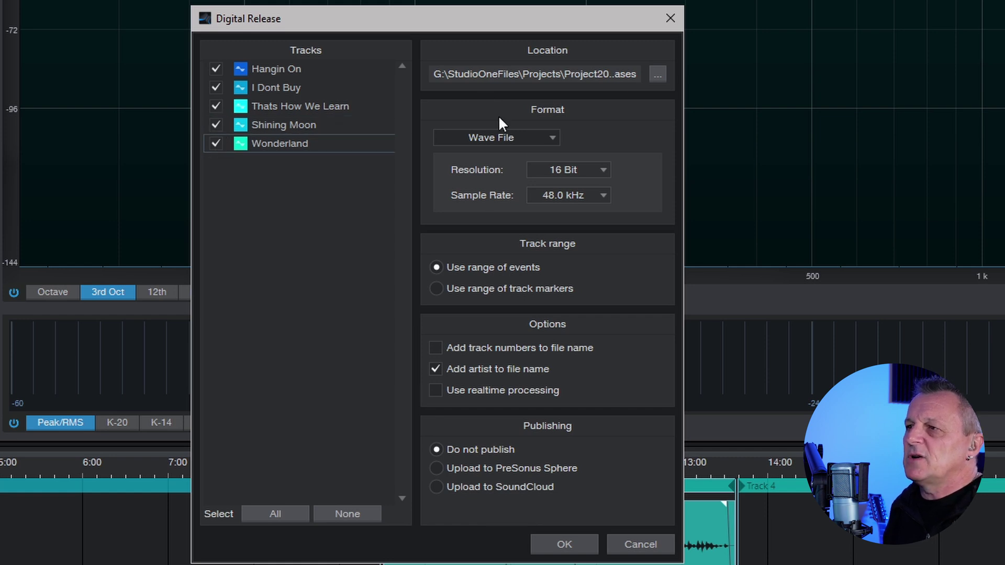
# - Try MP3 File as the digital release format, then restore Wave File
pyautogui.click(488, 137)
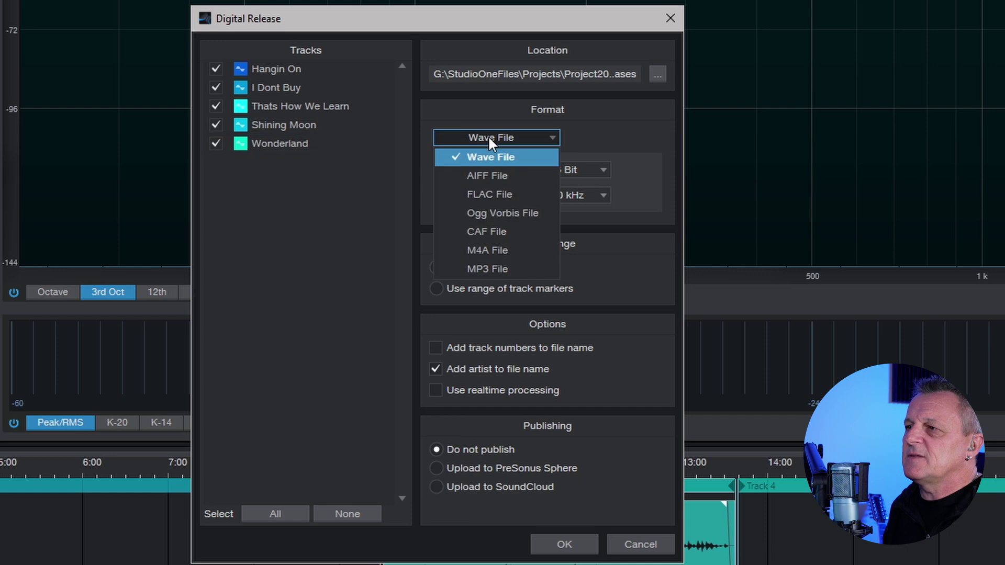
pyautogui.click(477, 269)
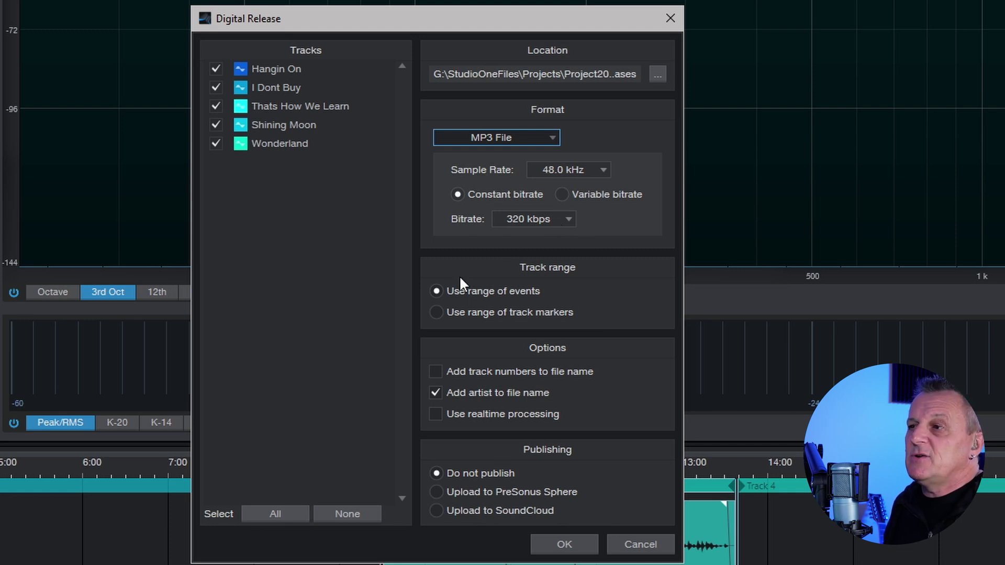
pyautogui.click(437, 372)
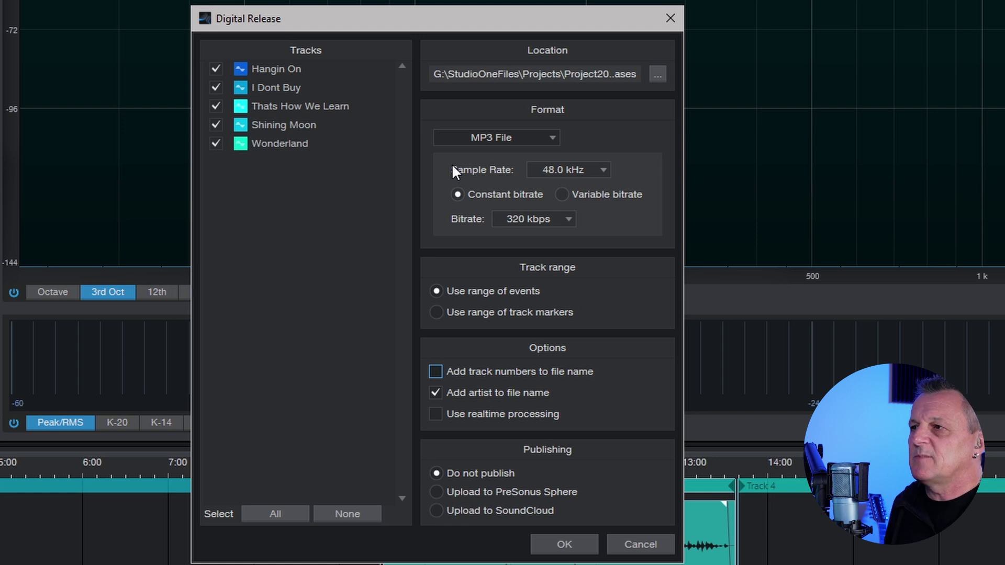
pyautogui.click(487, 137)
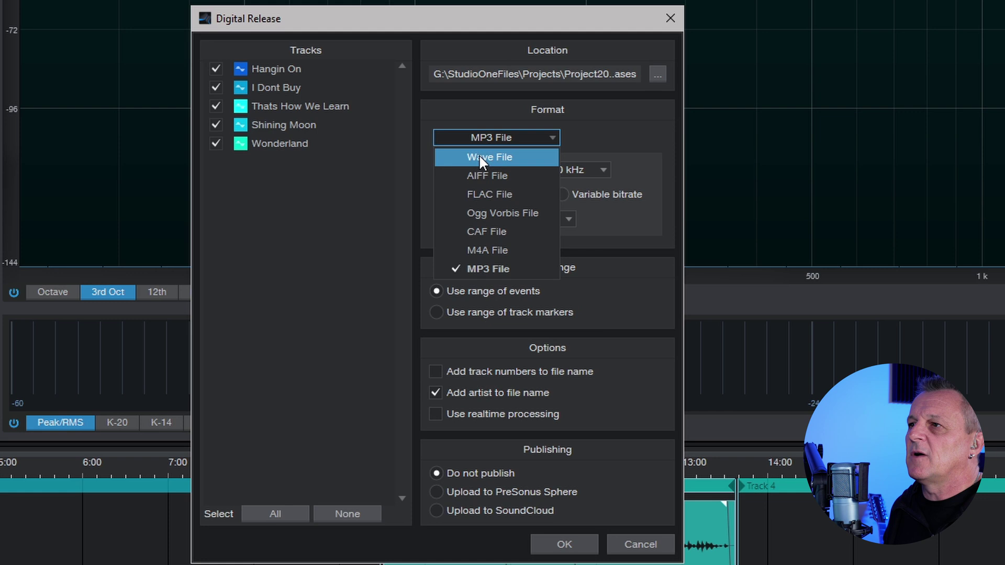
pyautogui.click(475, 155)
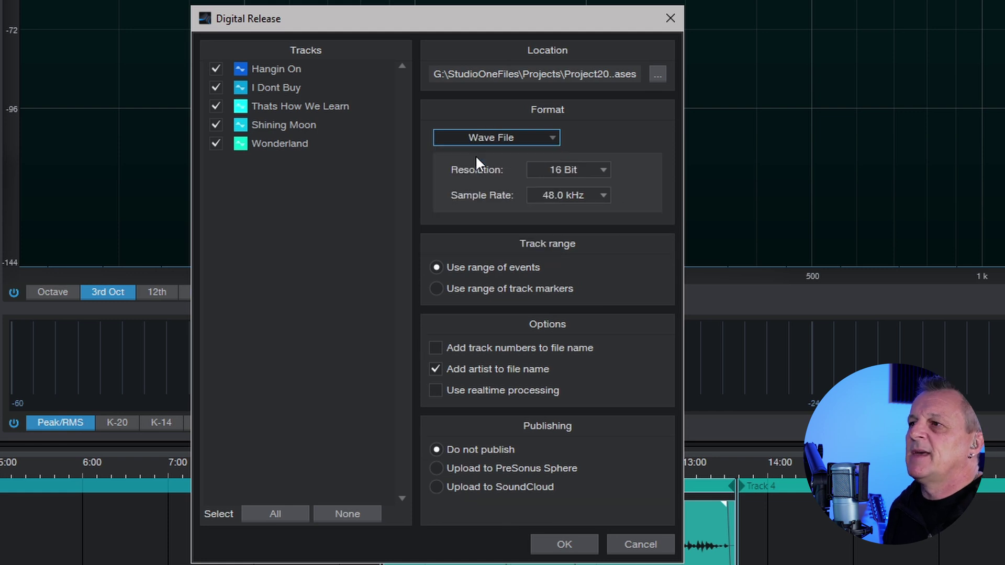